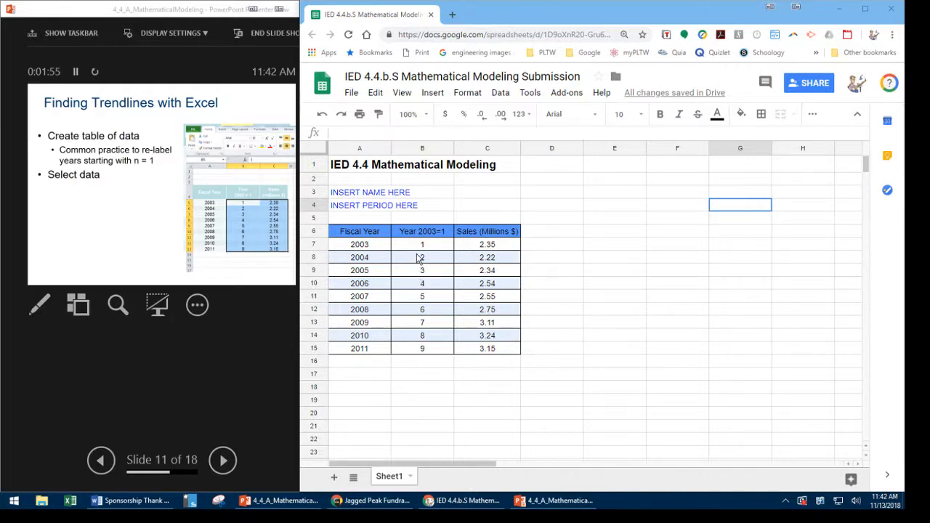
- Select the year and sales values in B7:C15 and advance the PowerPoint slide show to the Insert Scatterplot slide
drag(412, 247, 491, 350)
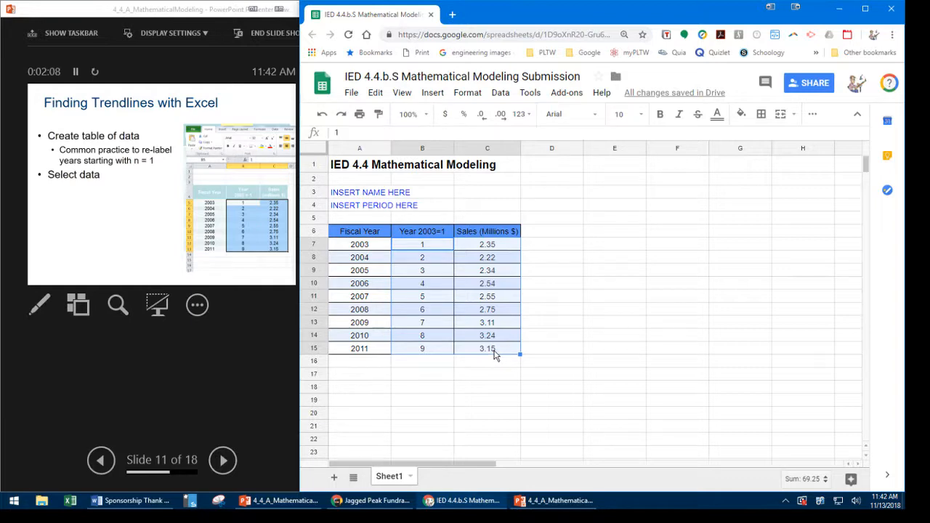
click(228, 466)
click(227, 465)
click(567, 451)
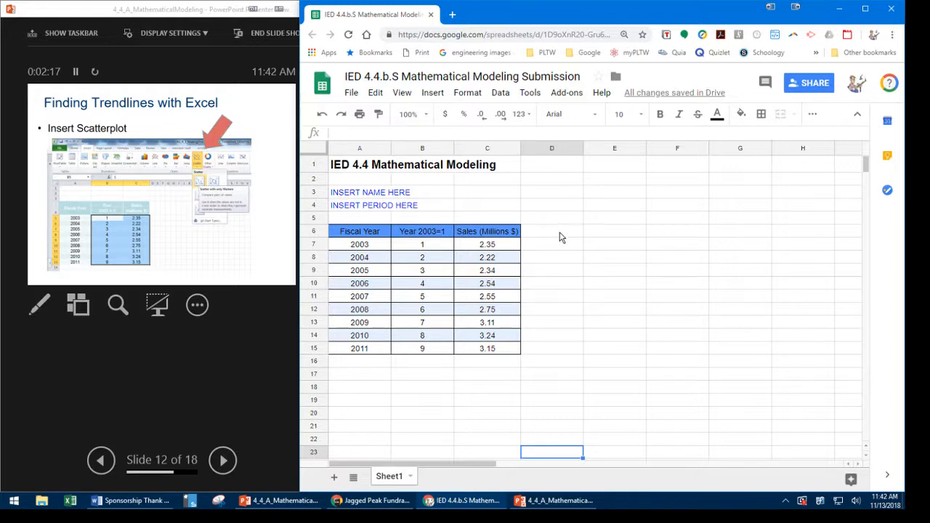
click(433, 94)
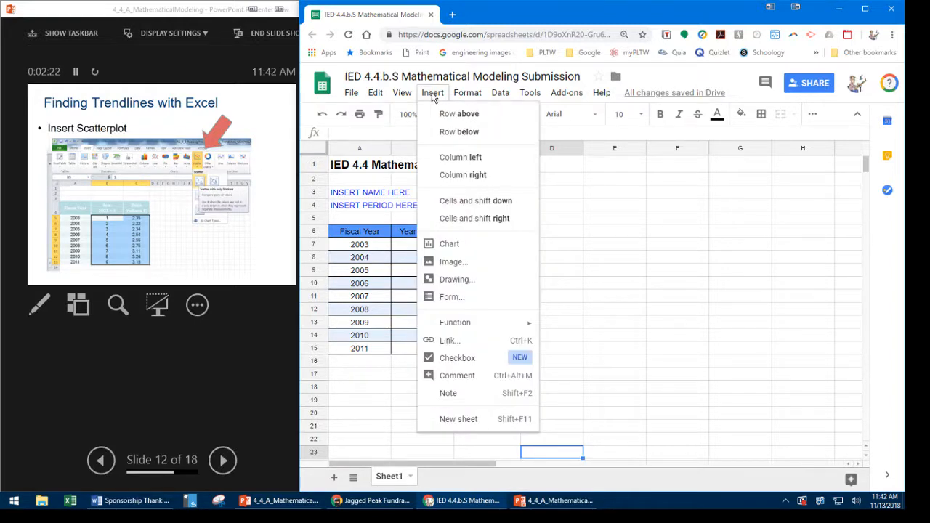
click(445, 245)
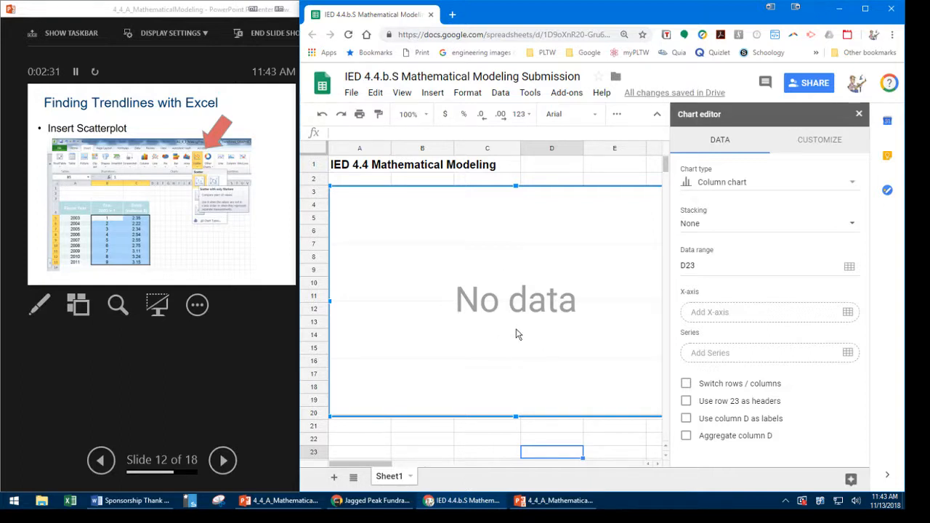
click(859, 116)
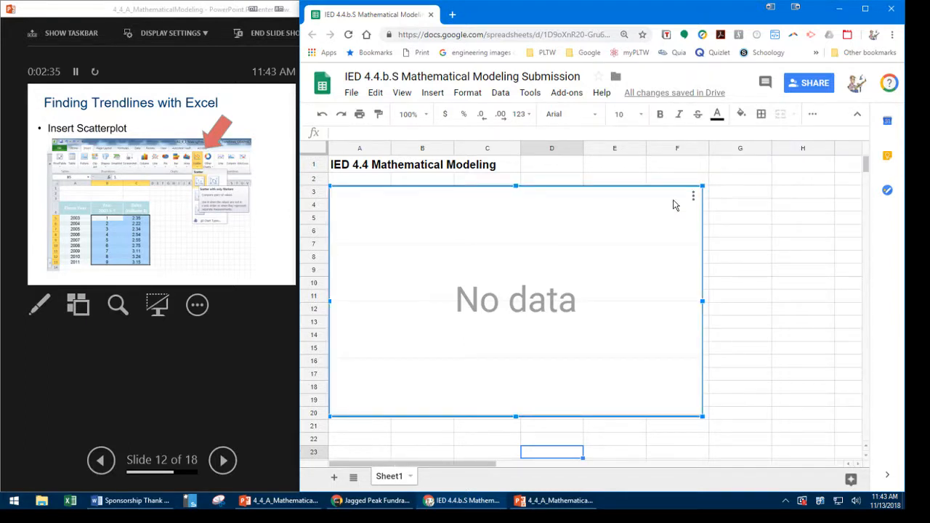
key(Delete)
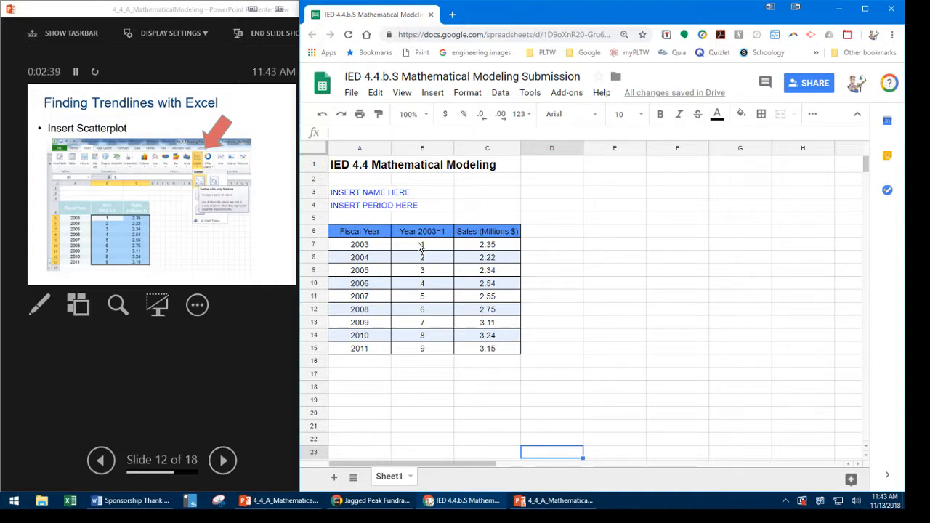
- Insert a chart from the year and sales values in B7:C15 and change its type to a scatter chart
drag(416, 250, 498, 356)
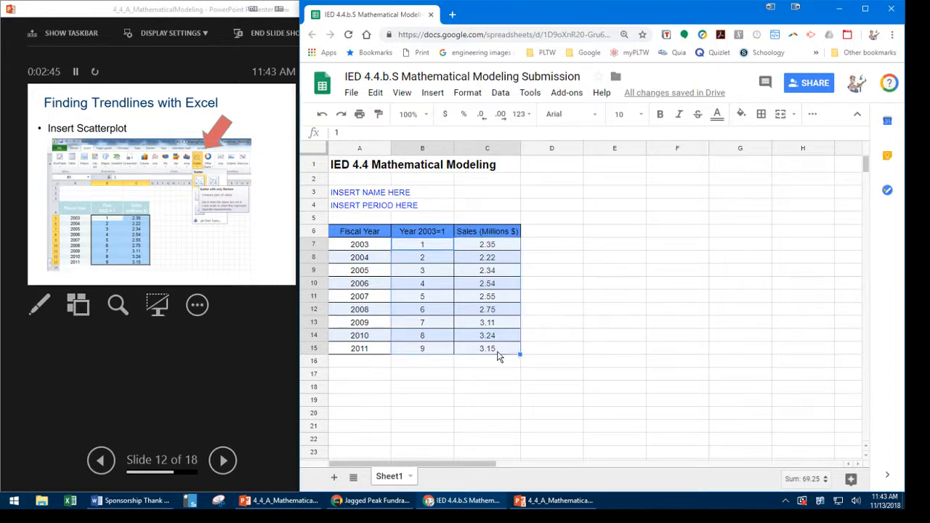
click(433, 94)
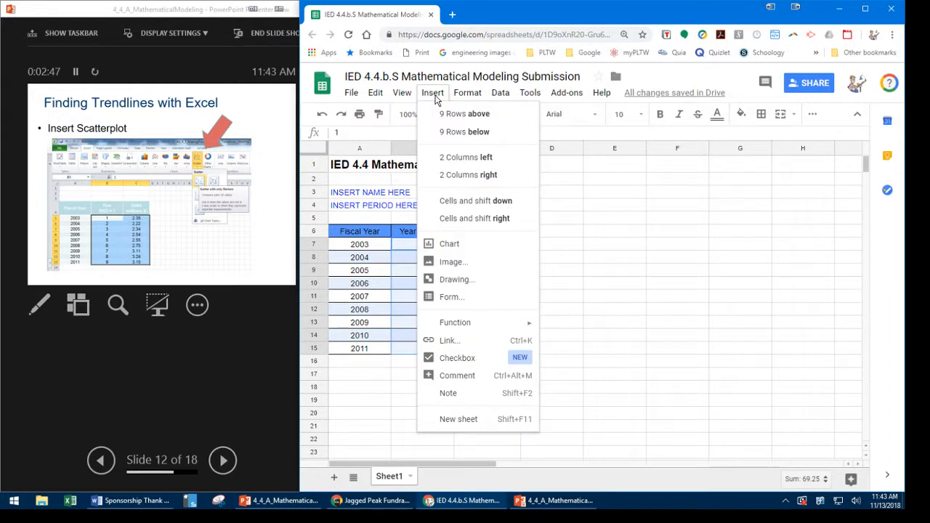
click(450, 247)
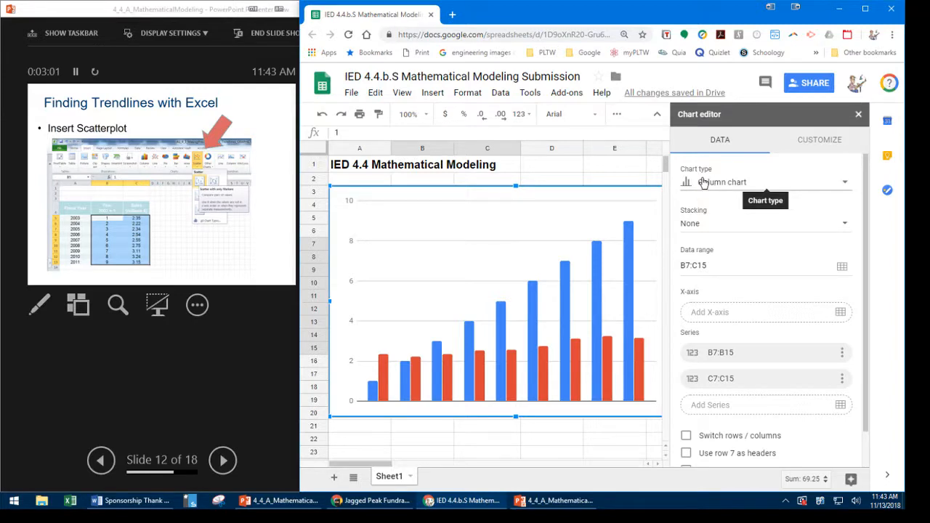
click(847, 188)
scroll(820, 239, down, 3)
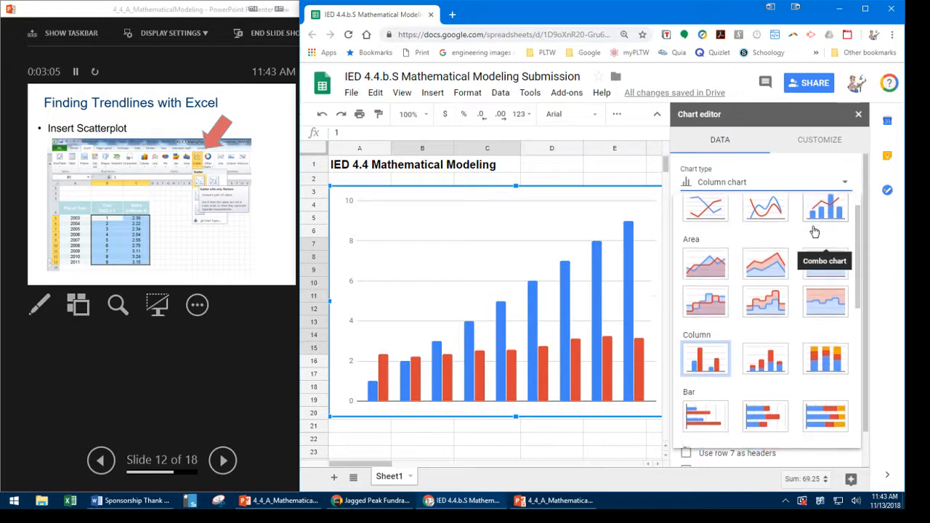
scroll(781, 319, down, 2)
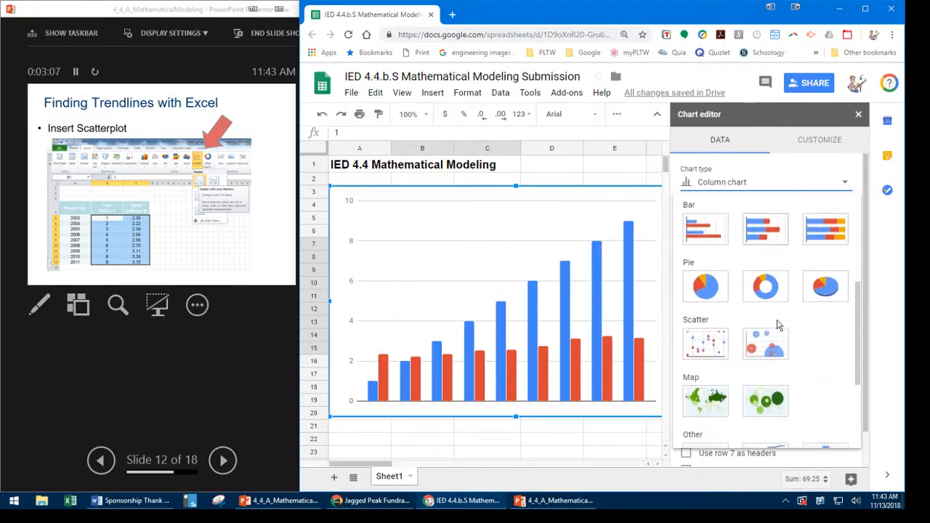
click(706, 335)
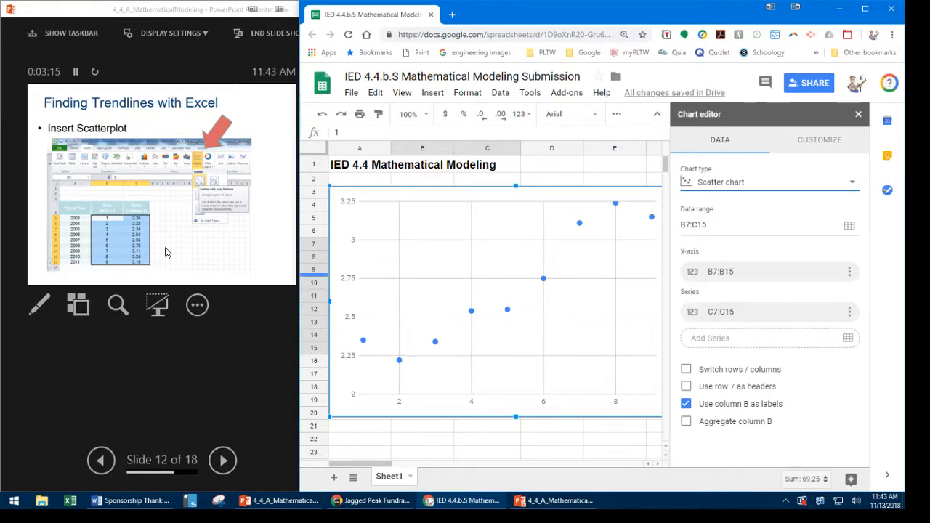
- Switch to the PowerPoint presenter view and advance through slide 13's Format the Scatterplot bullet points
click(231, 465)
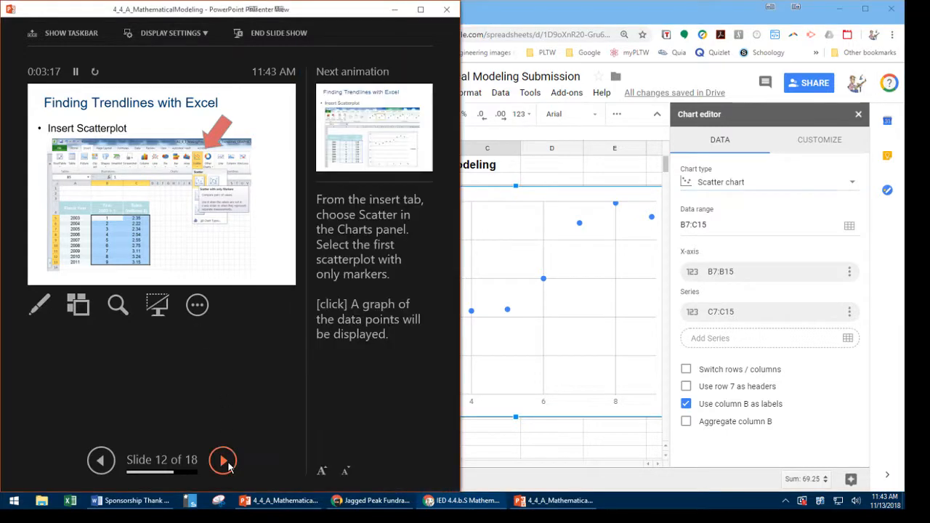
click(225, 463)
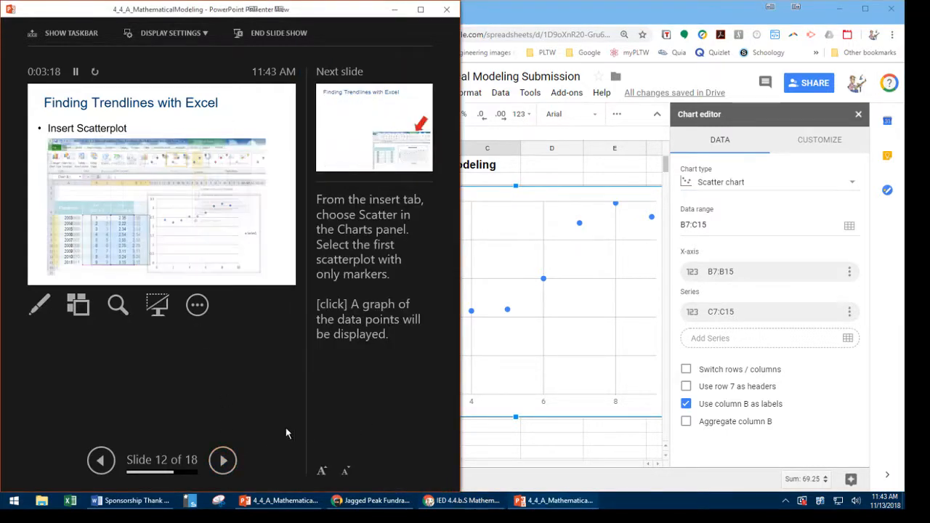
click(224, 462)
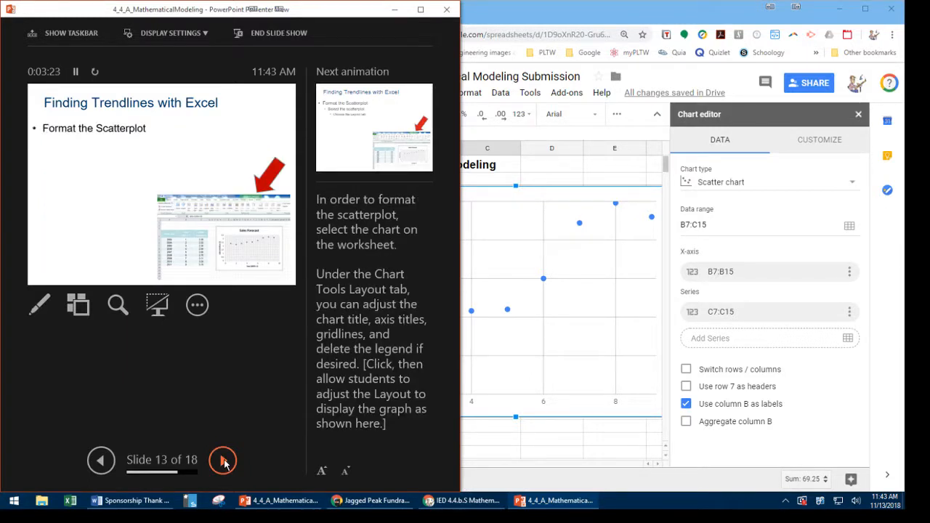
click(224, 462)
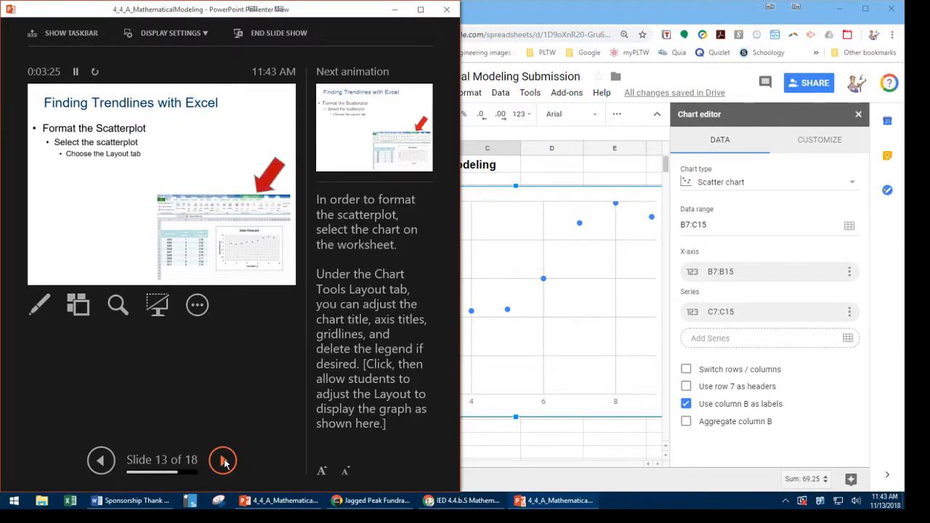
click(223, 462)
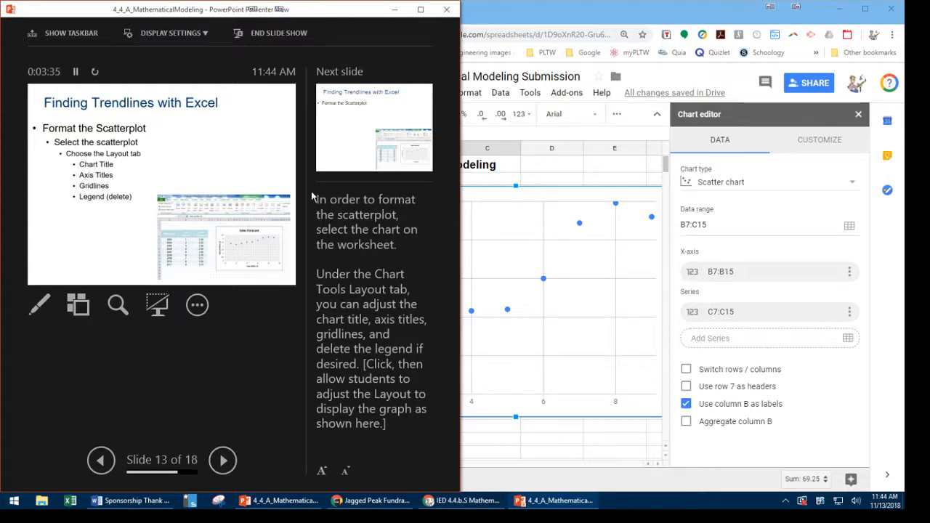
- Return to the spreadsheet and set the scatter chart's title to "Sales Forecast"
click(575, 213)
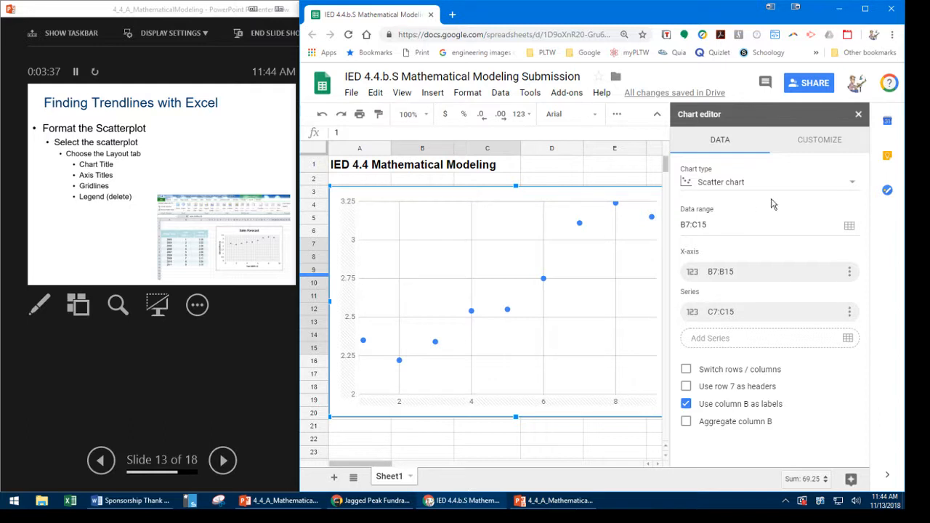
click(810, 148)
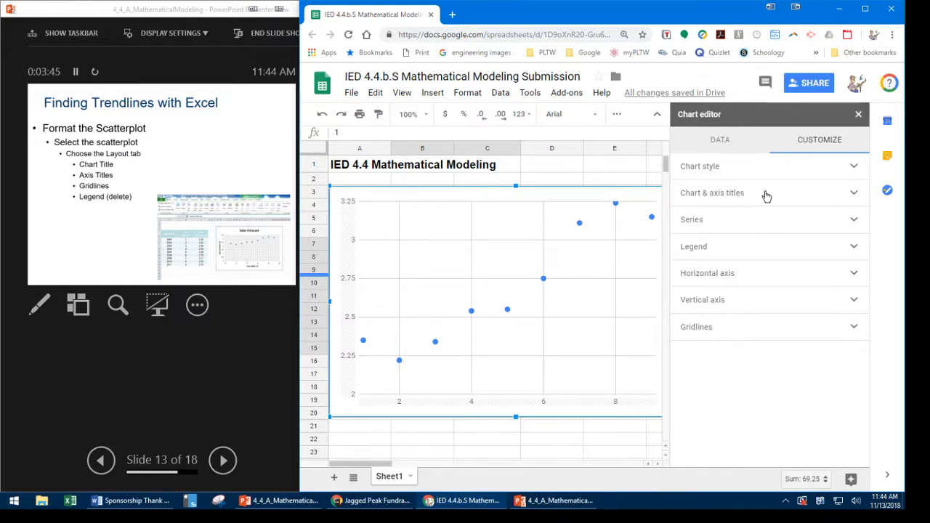
click(854, 196)
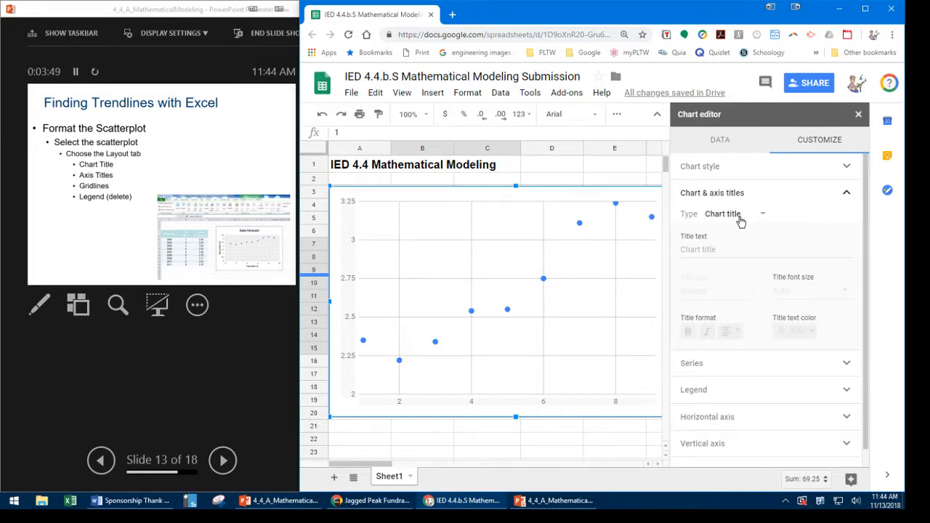
click(727, 250)
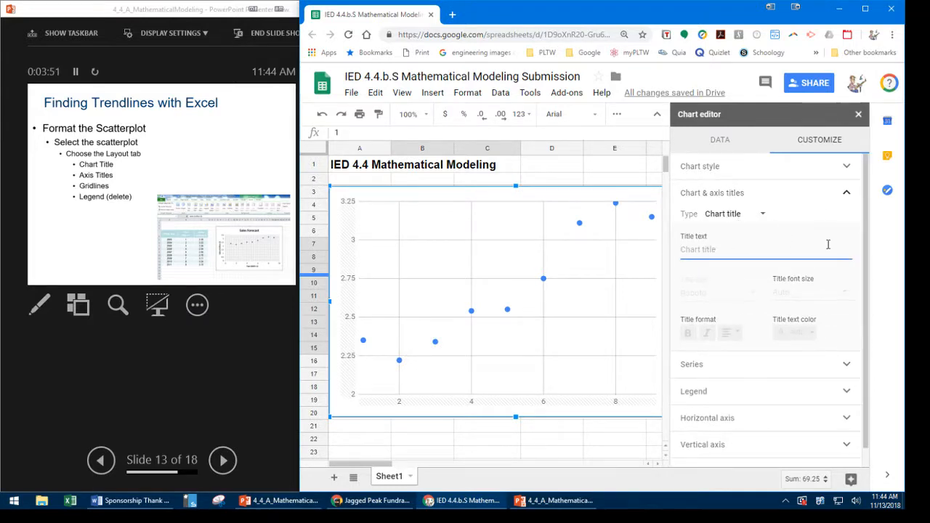
text(Sa)
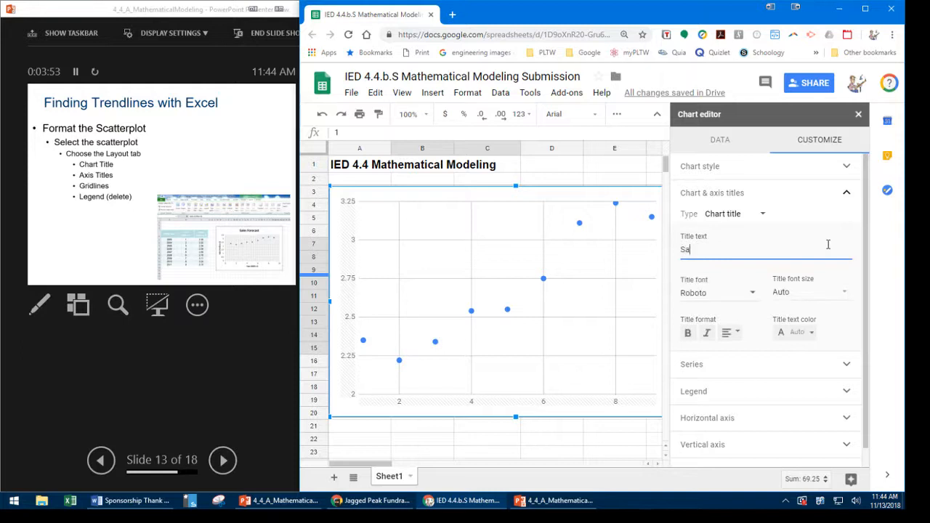
text(les Forecast)
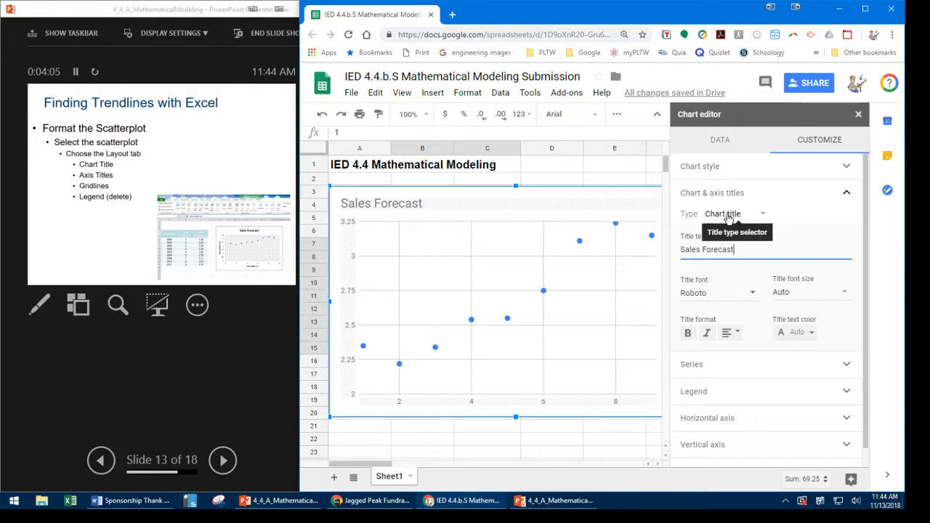
- Set the chart's horizontal axis title to "Year (2003=1)"
click(764, 218)
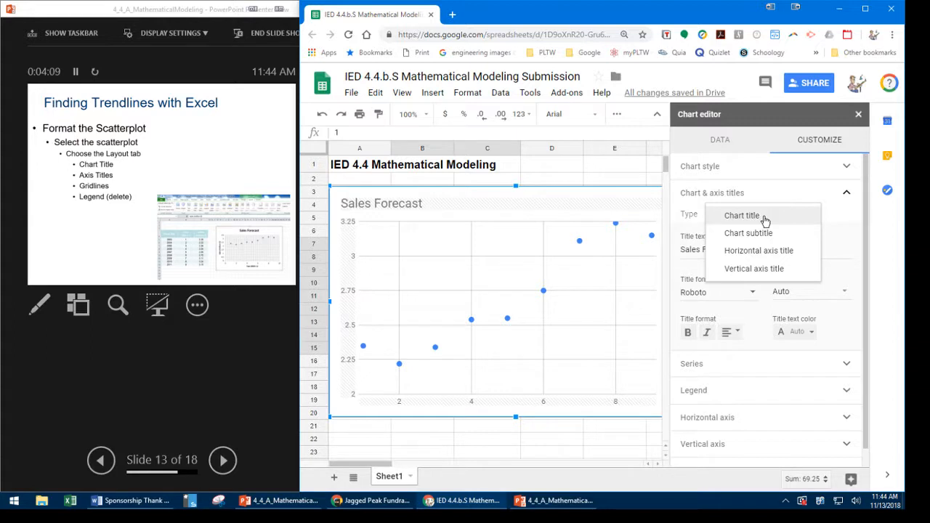
click(768, 250)
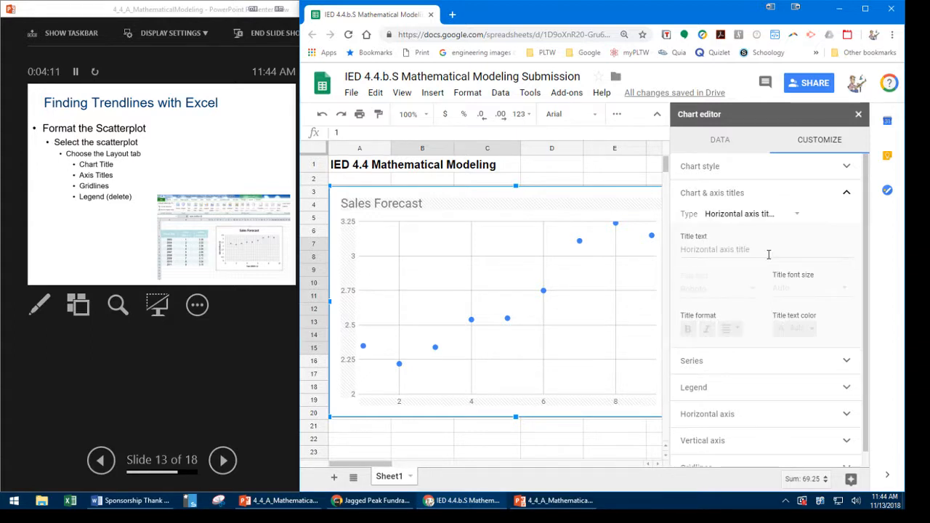
click(717, 249)
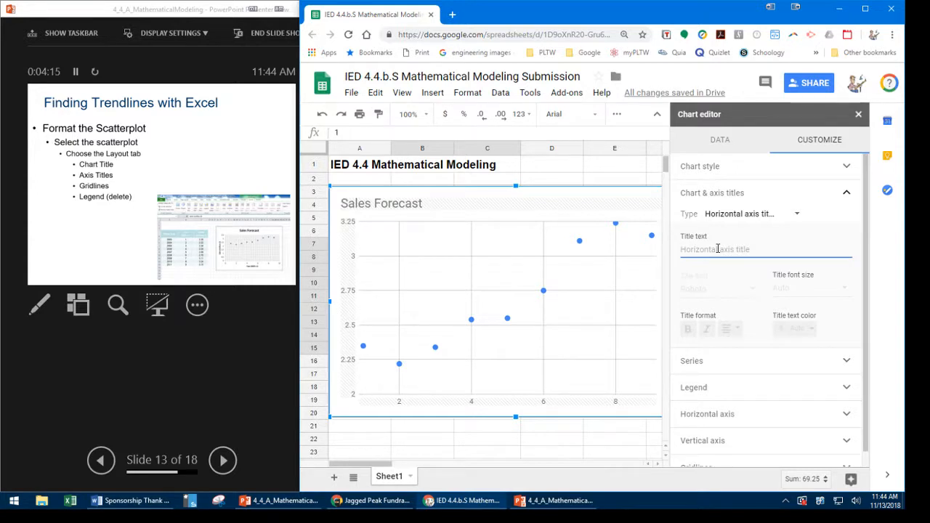
text(Year)
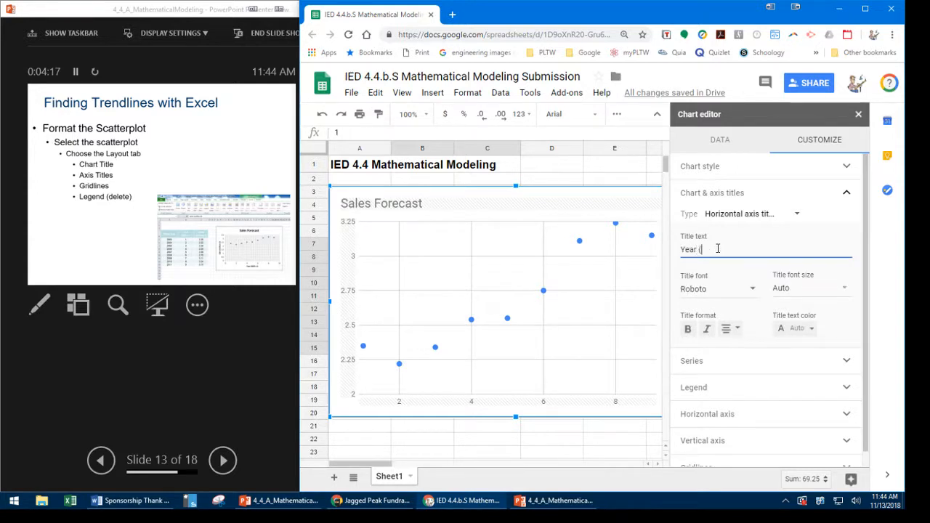
text( (2003)
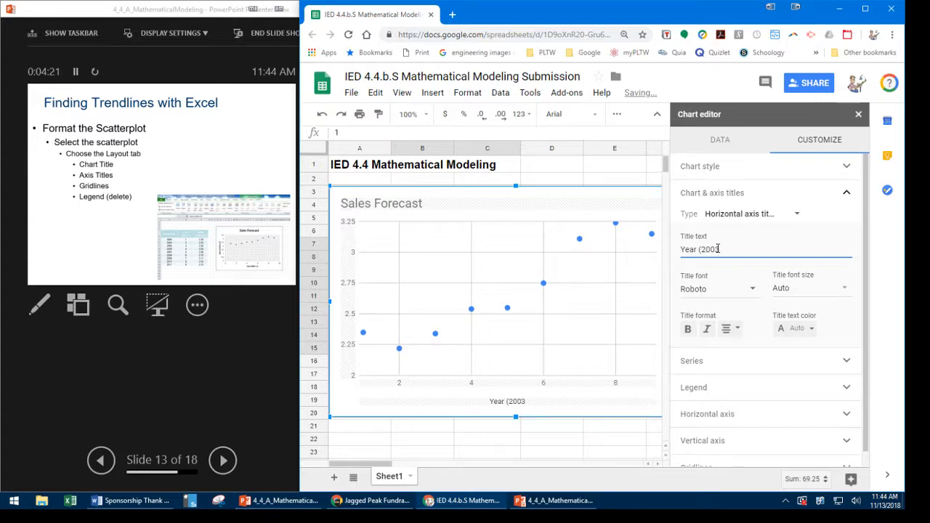
text( = 1))
key(BackSpace)
key(BackSpace)
text(=1)
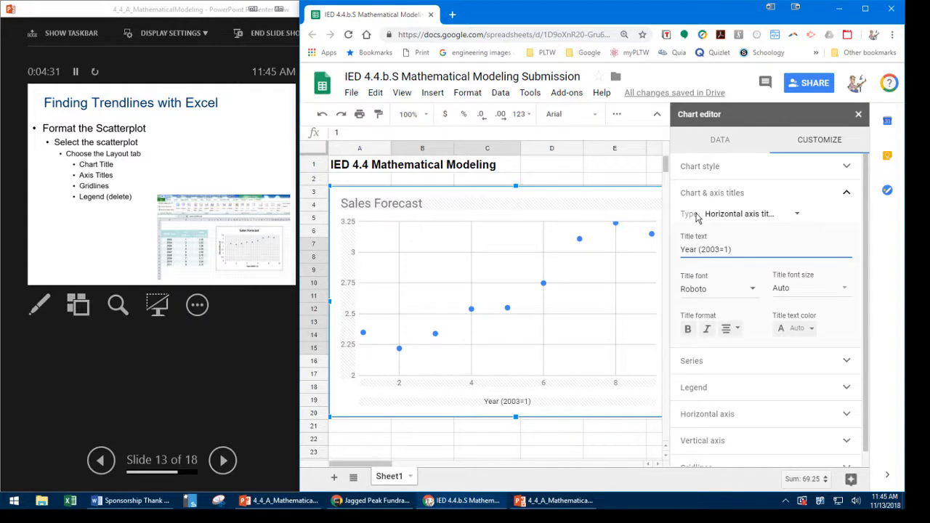
- Set the chart's vertical axis title to "Sales (millions $)"
click(796, 218)
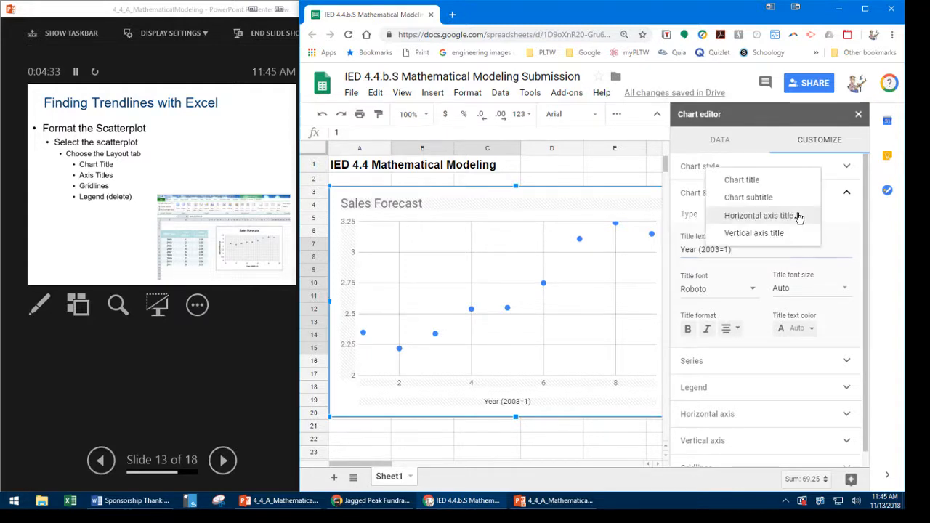
click(770, 234)
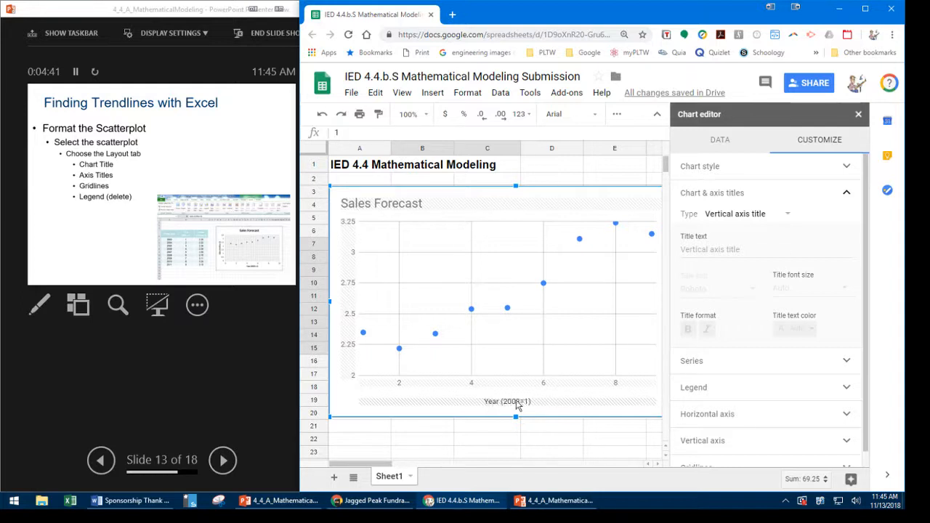
click(711, 251)
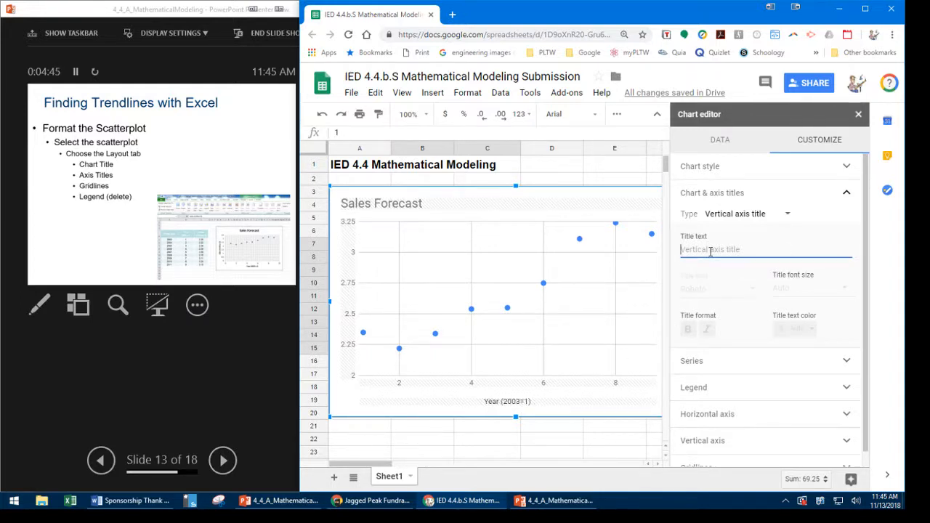
text(Sale)
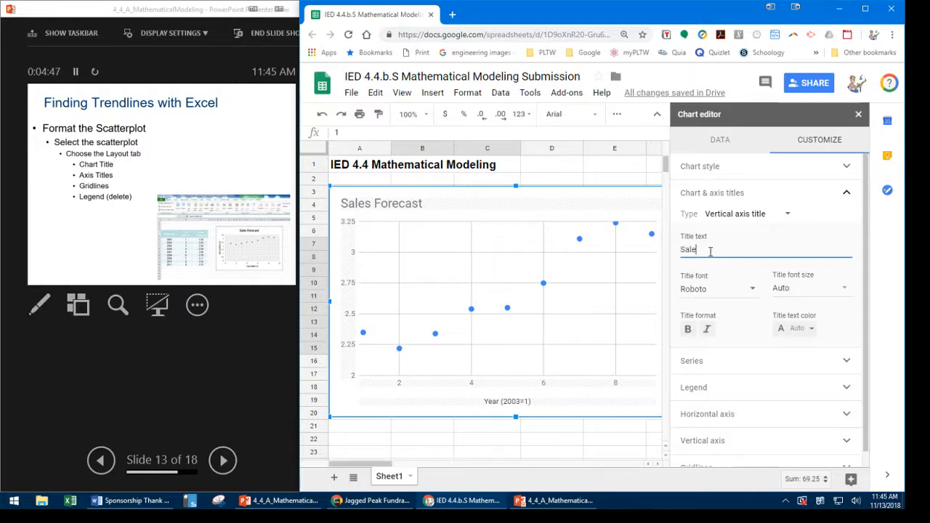
text(s (m)
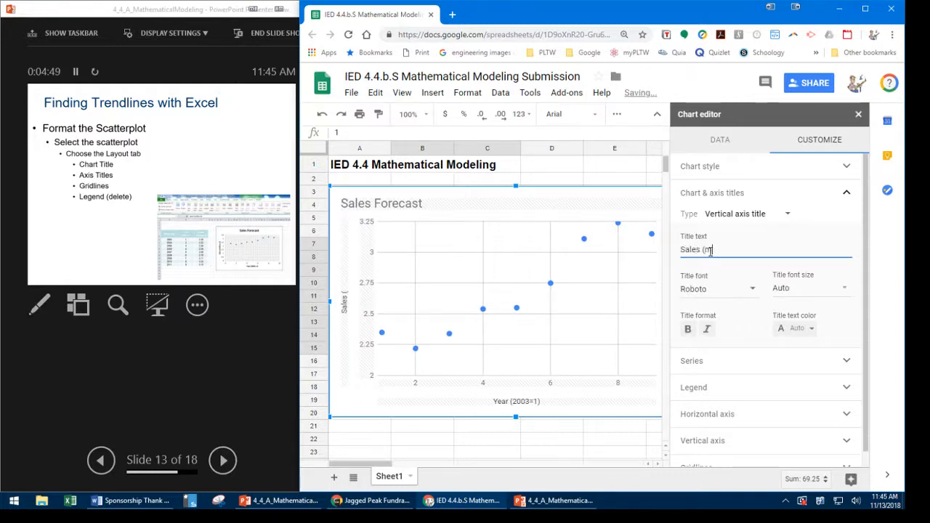
text(illion)
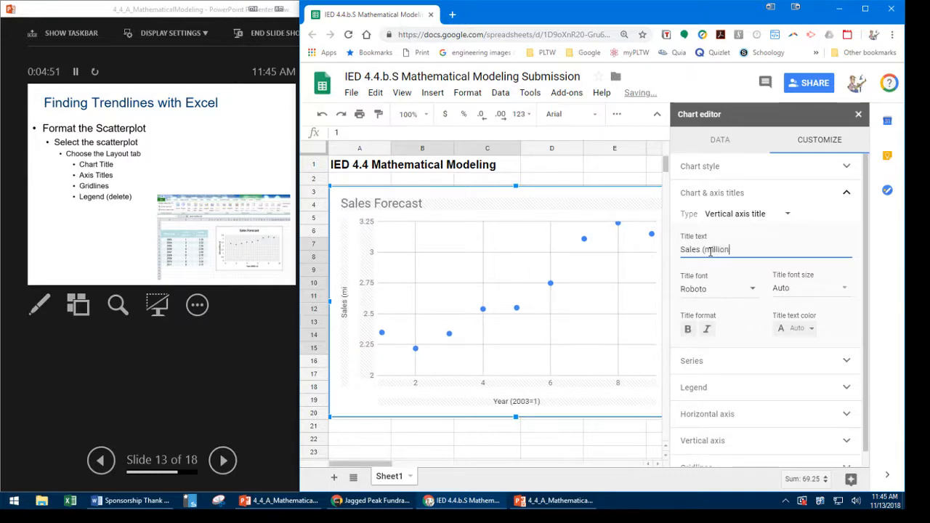
text(s $)
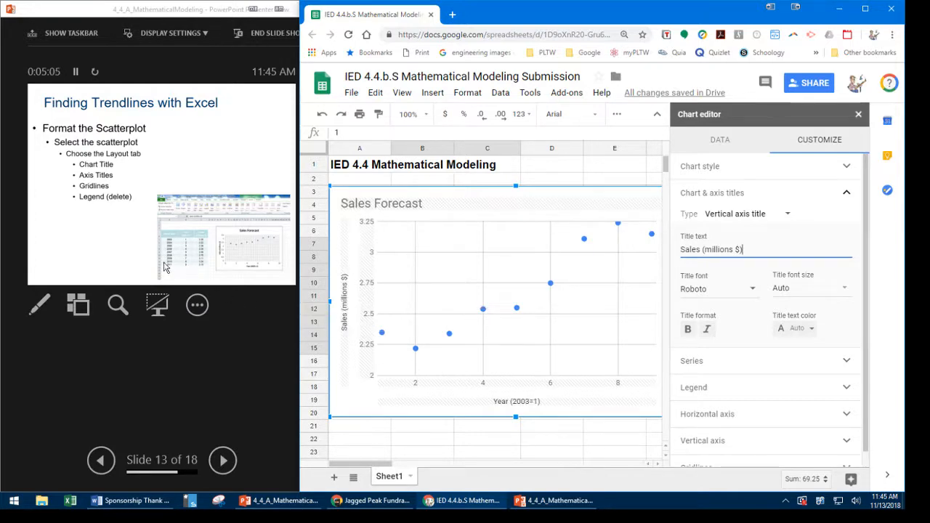
- Switch to the PowerPoint presenter view and advance through slide 14's bullet points on formatting the scatterplot's axes
click(88, 240)
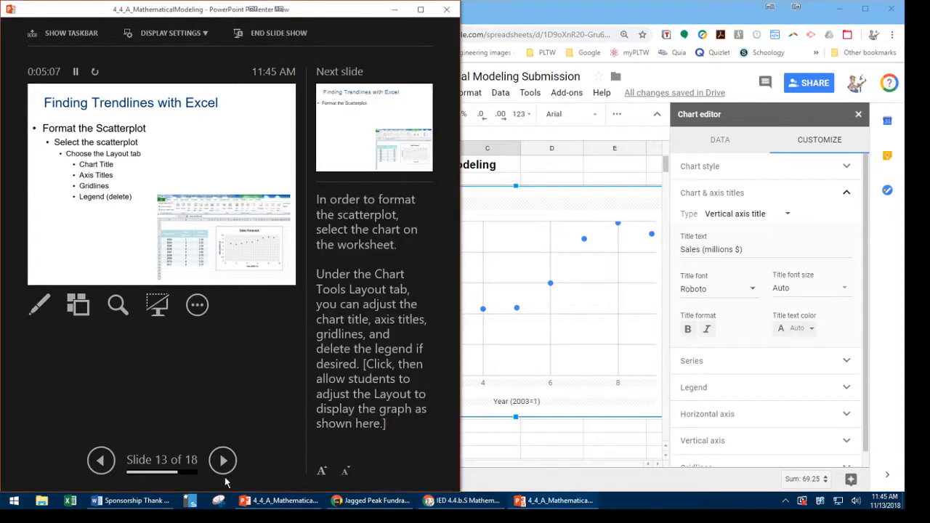
click(223, 461)
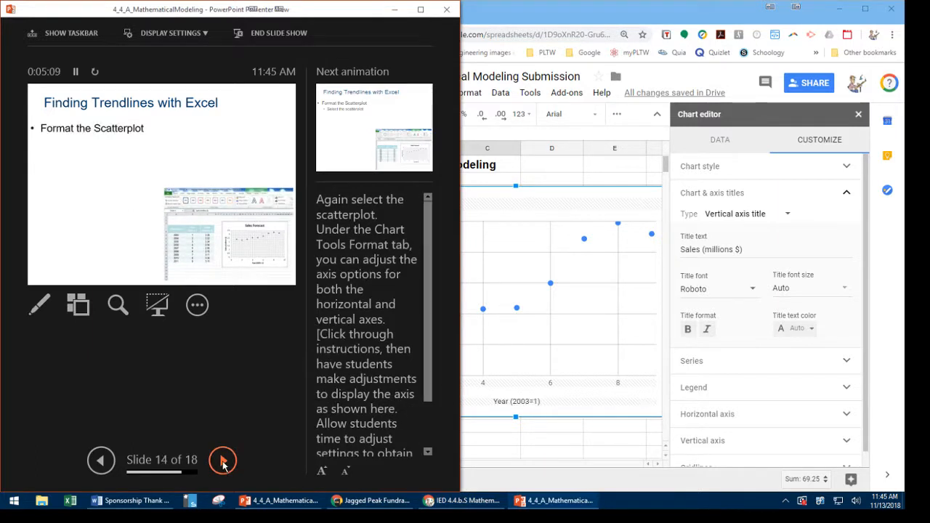
click(223, 461)
click(223, 462)
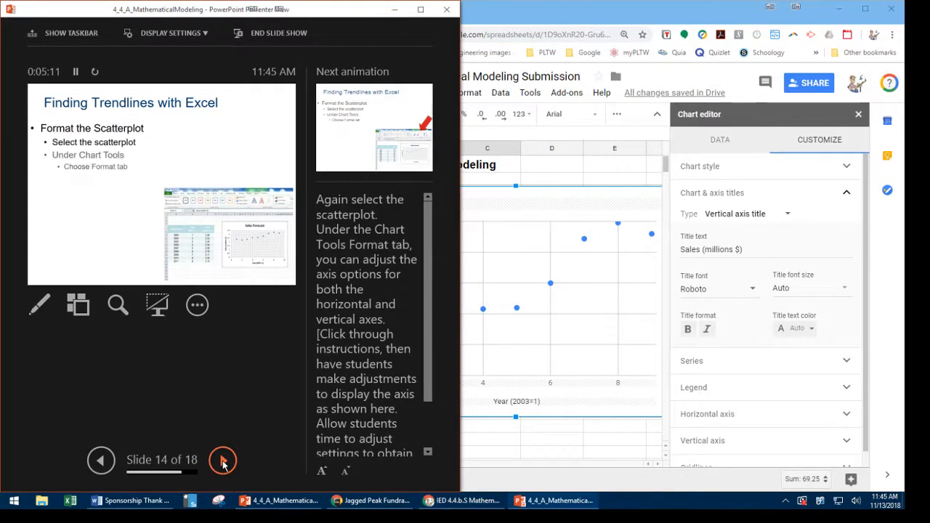
click(223, 461)
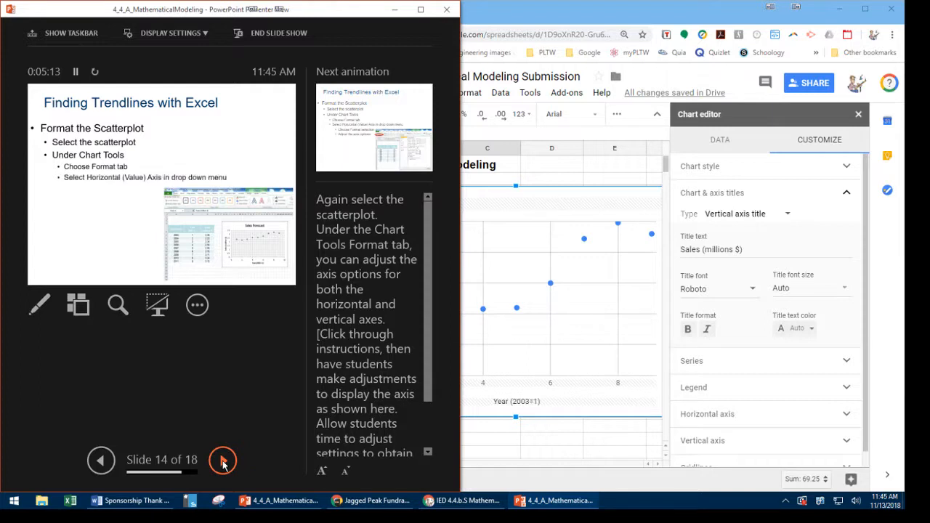
click(223, 462)
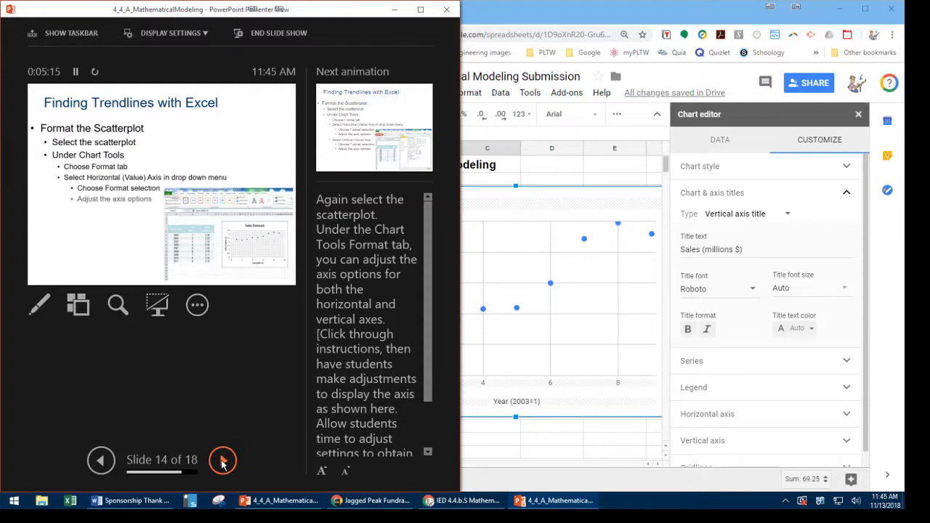
click(223, 461)
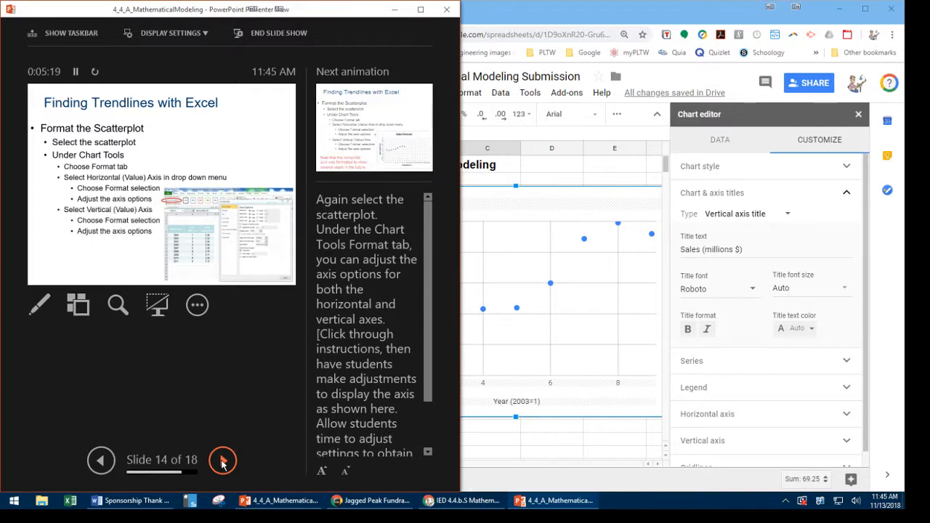
click(223, 462)
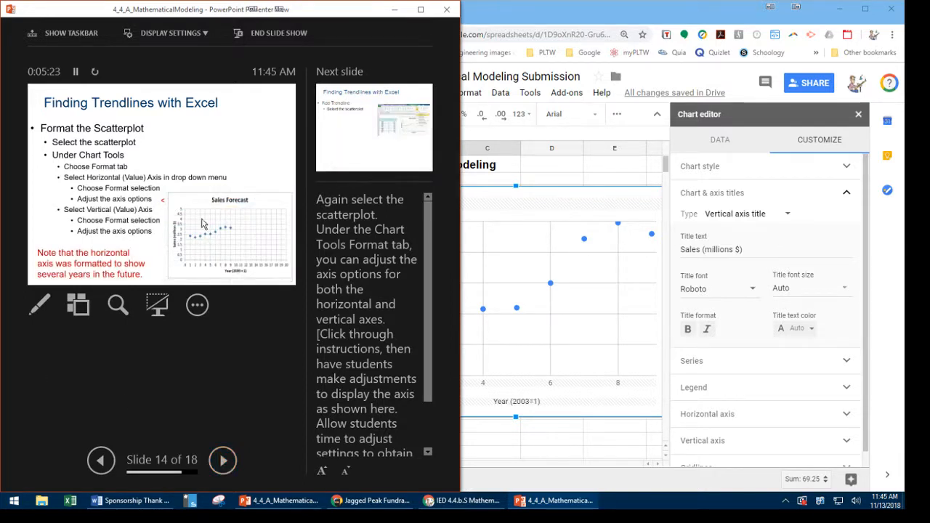
- Advance to slide 15 and reveal its Add Trendline bullet points through Forecast
click(223, 460)
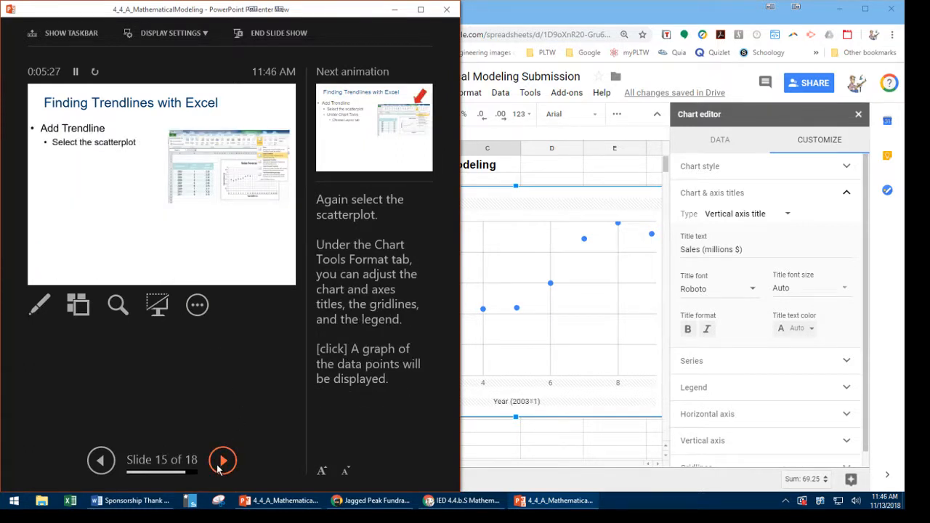
click(223, 467)
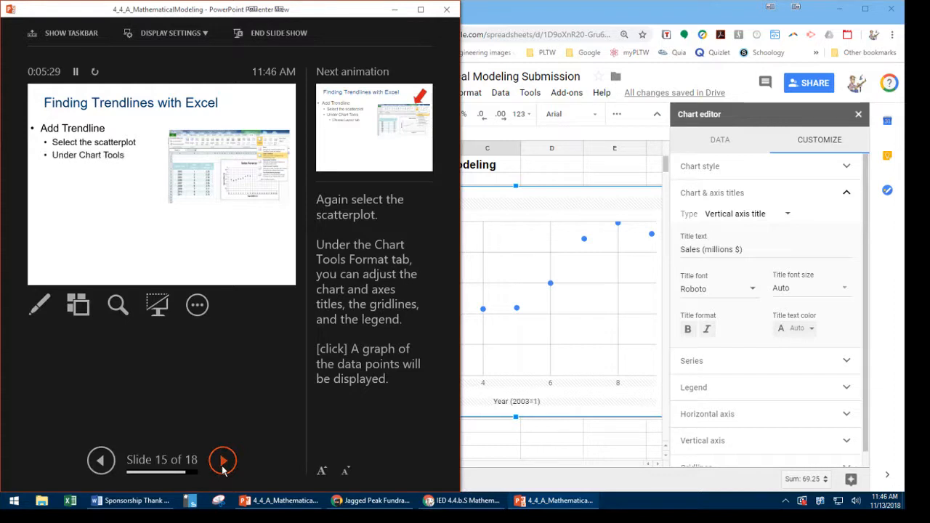
click(223, 468)
click(223, 468)
click(223, 469)
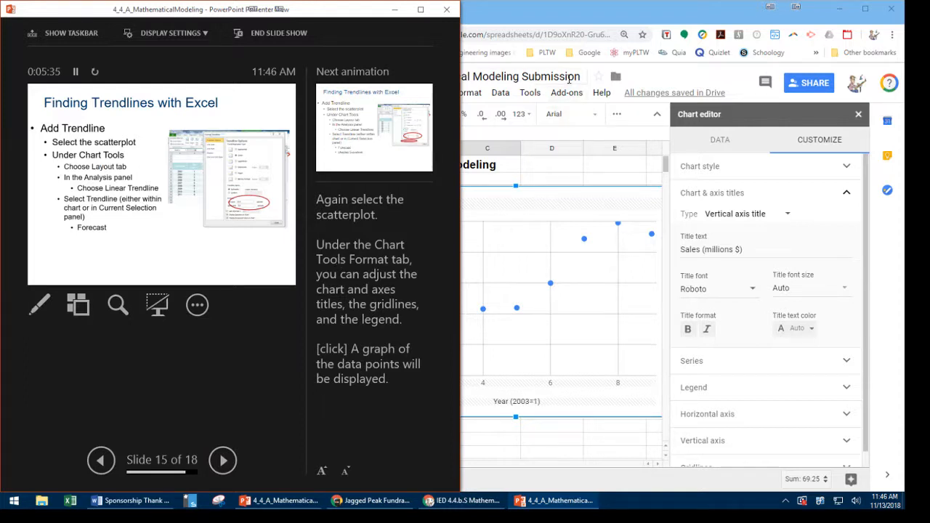
- Return to the spreadsheet's chart settings and add a trendline to the scatter chart's data series
click(651, 84)
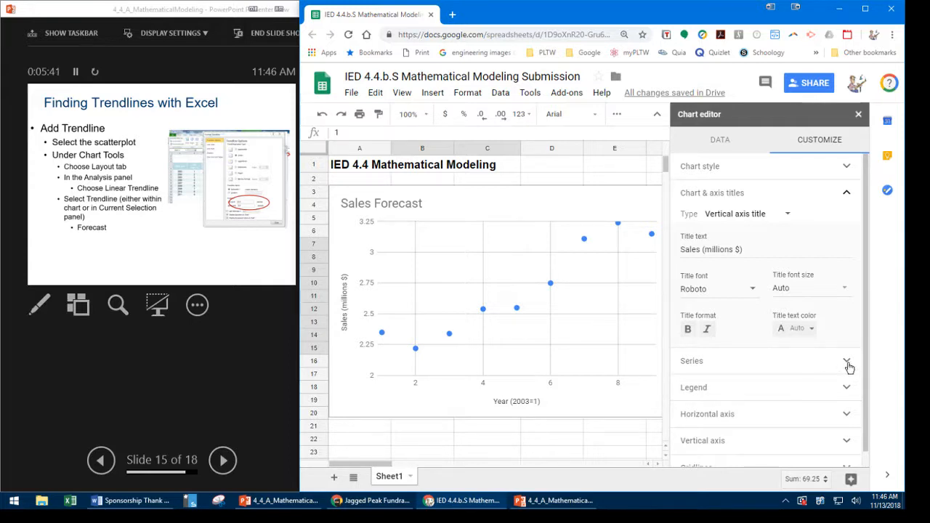
click(847, 197)
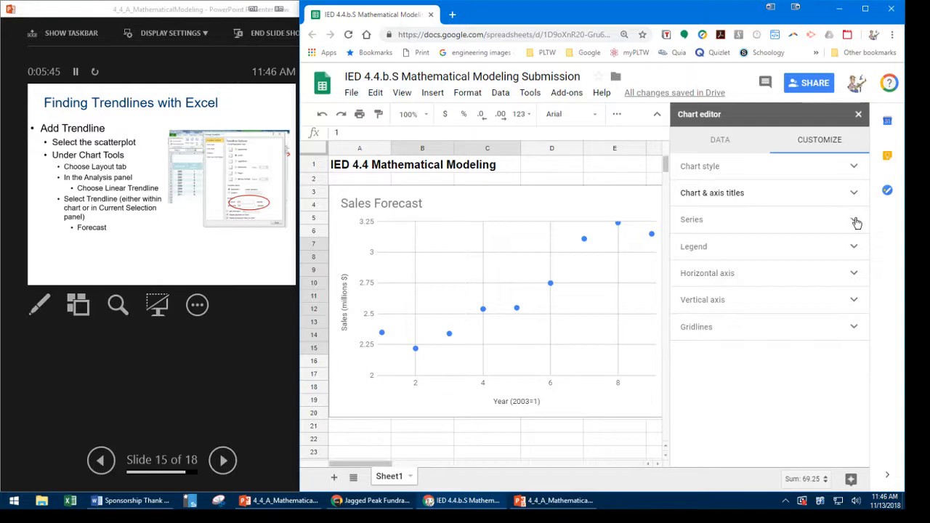
click(853, 220)
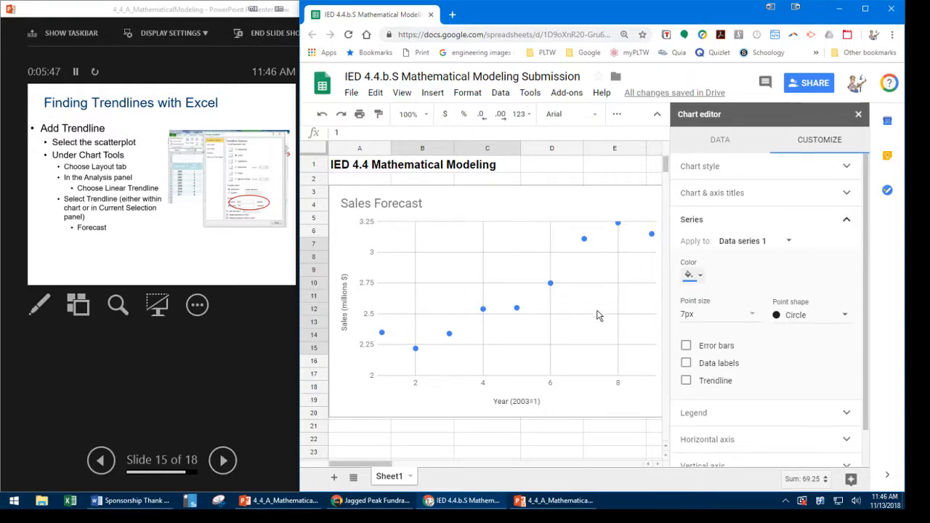
click(685, 382)
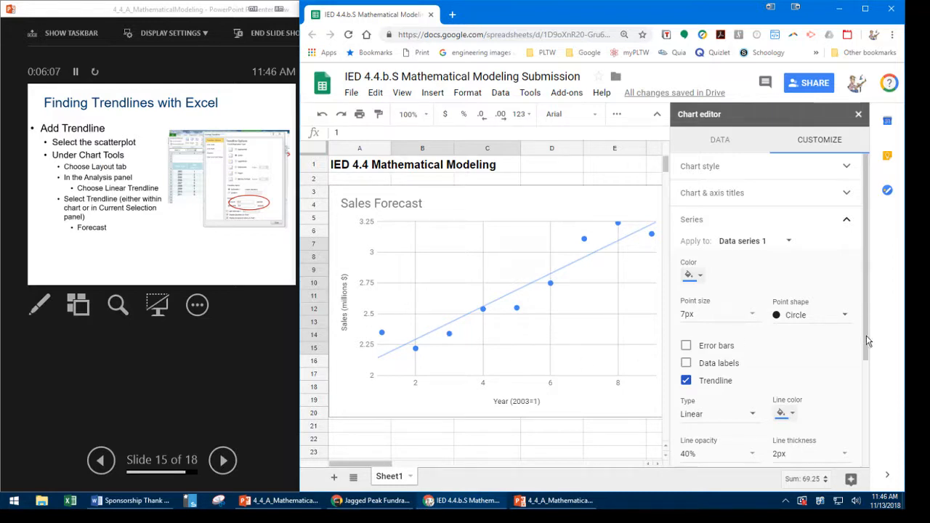
- Label the trendline with its equation and show its R² value
drag(867, 342, 858, 416)
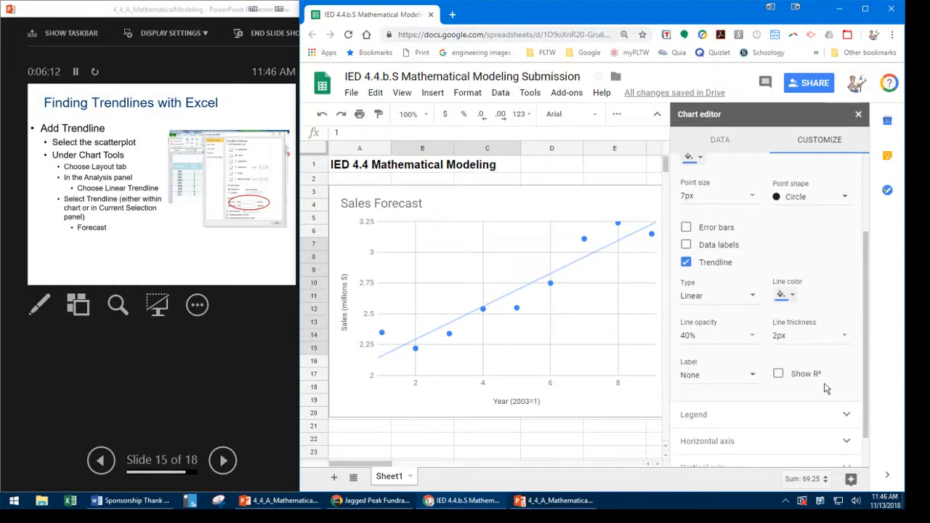
click(753, 378)
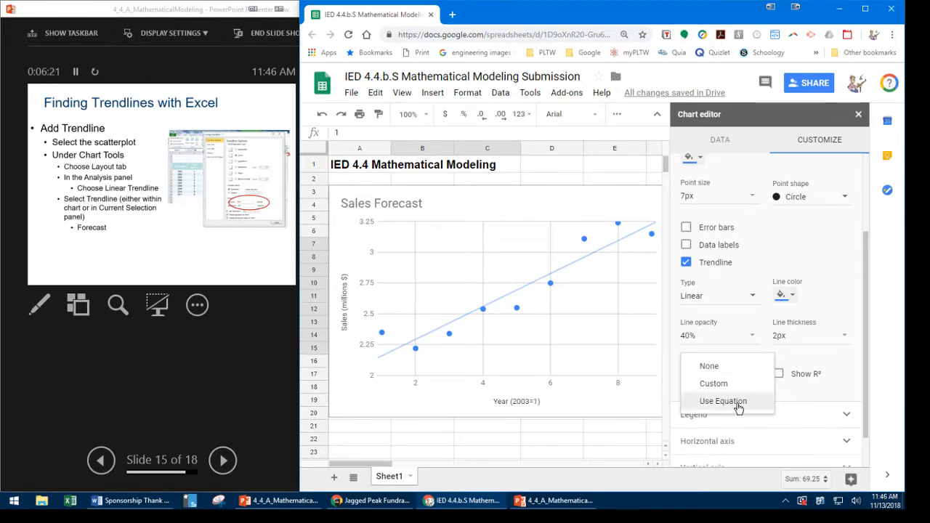
click(739, 407)
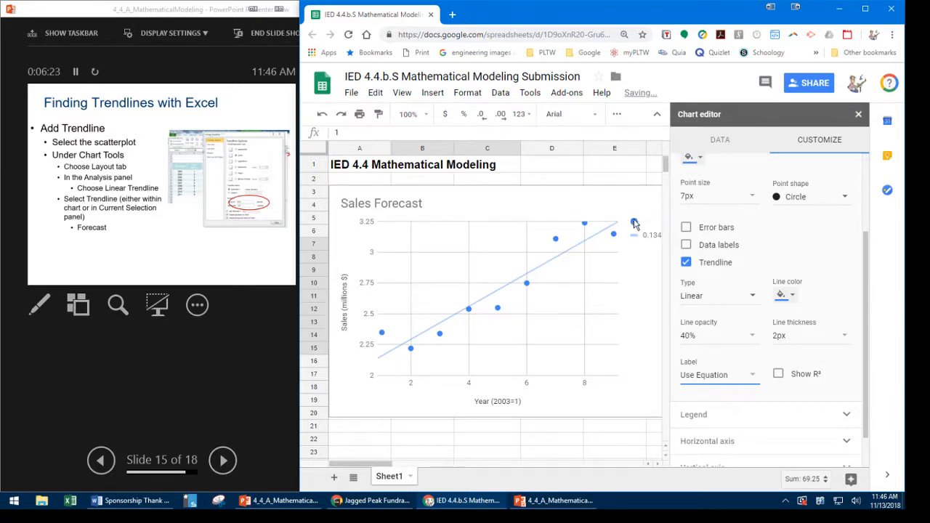
click(778, 375)
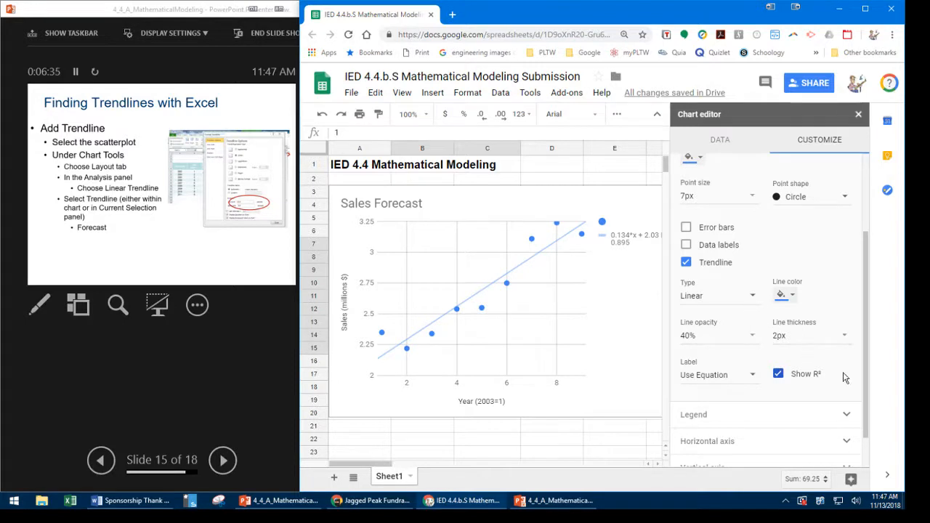
- Set the horizontal axis maximum to 19 and disallow its bounds from hiding data
click(846, 442)
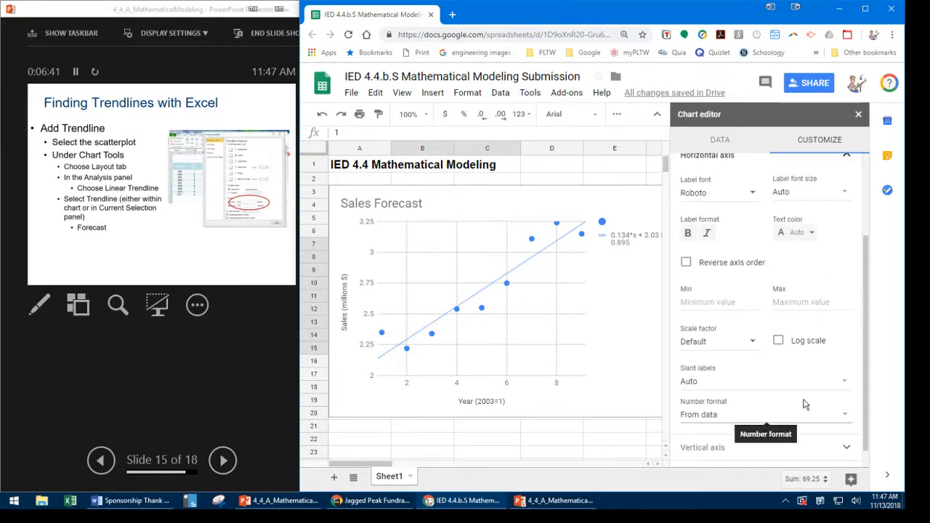
click(788, 311)
text(19)
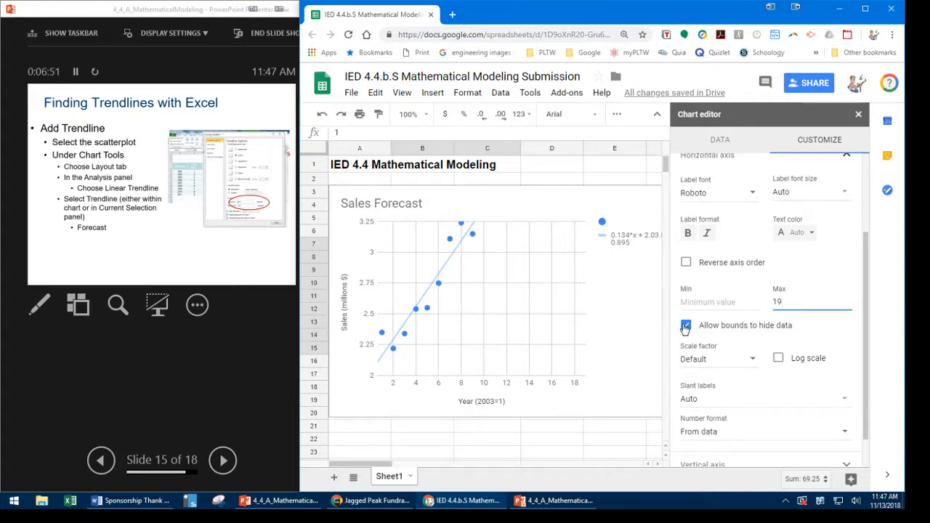
click(686, 326)
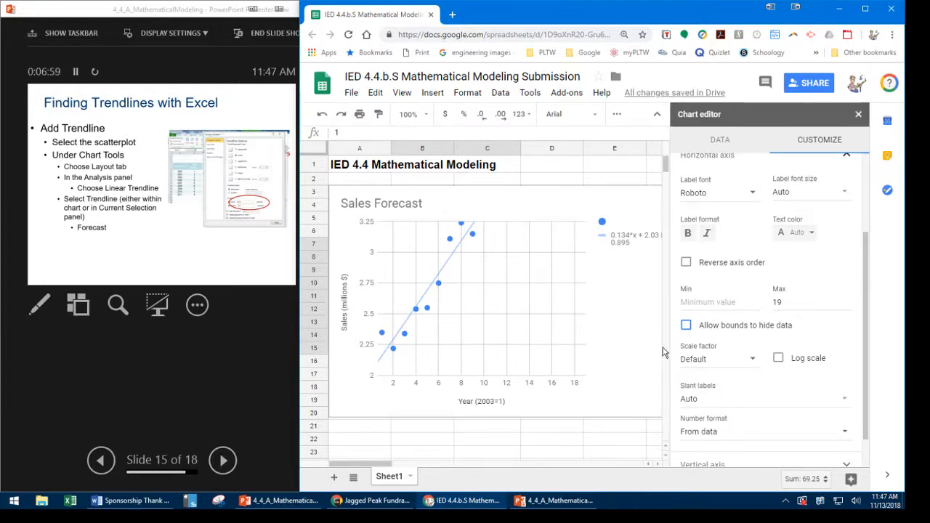
- Set the chart's vertical axis maximum to 5
scroll(736, 369, down, 1)
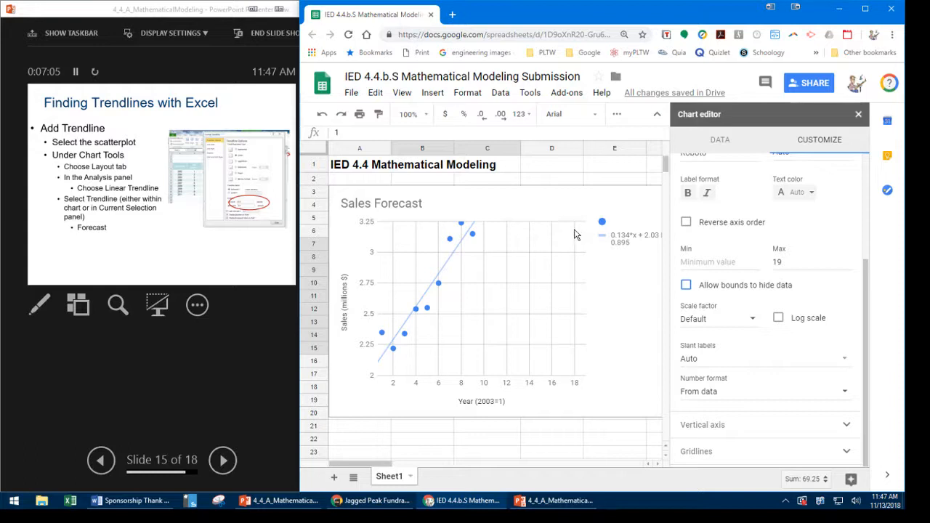
click(848, 429)
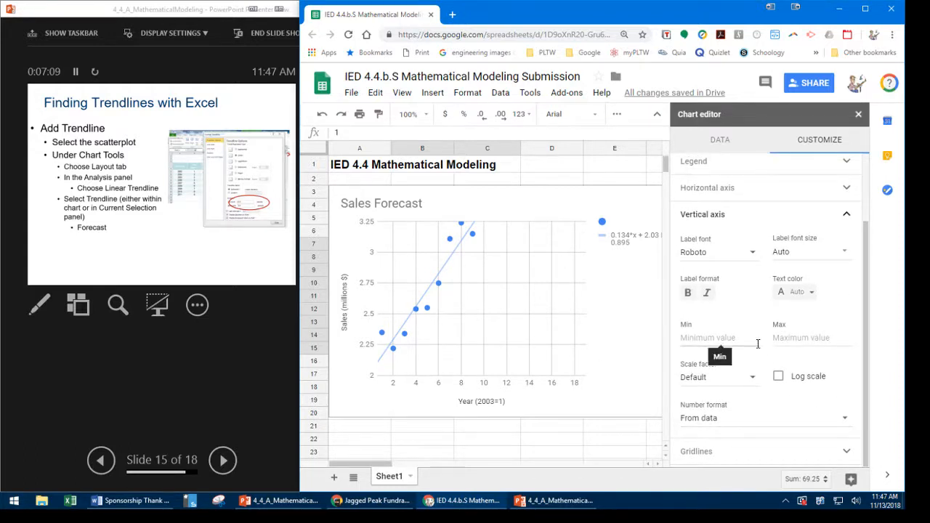
click(785, 339)
text(5)
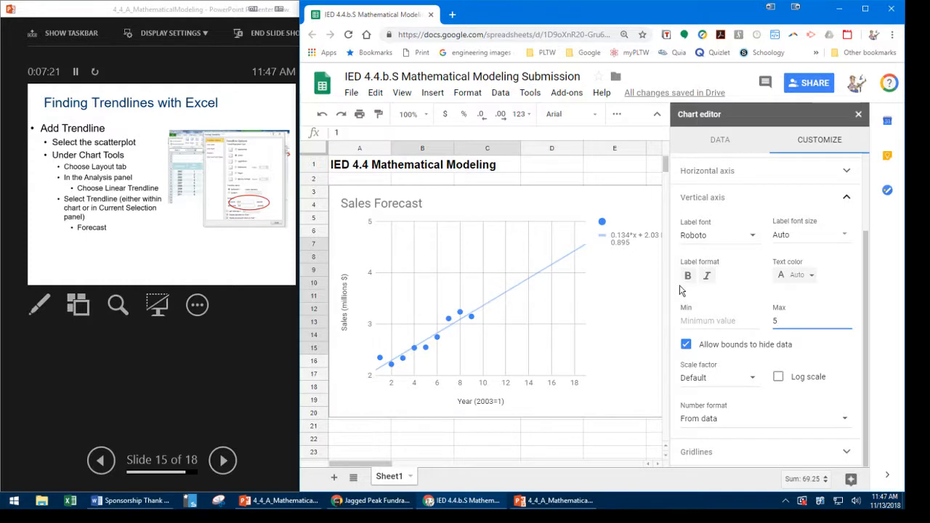
- Set the chart's horizontal axis minimum to 0
scroll(777, 291, up, 3)
click(841, 278)
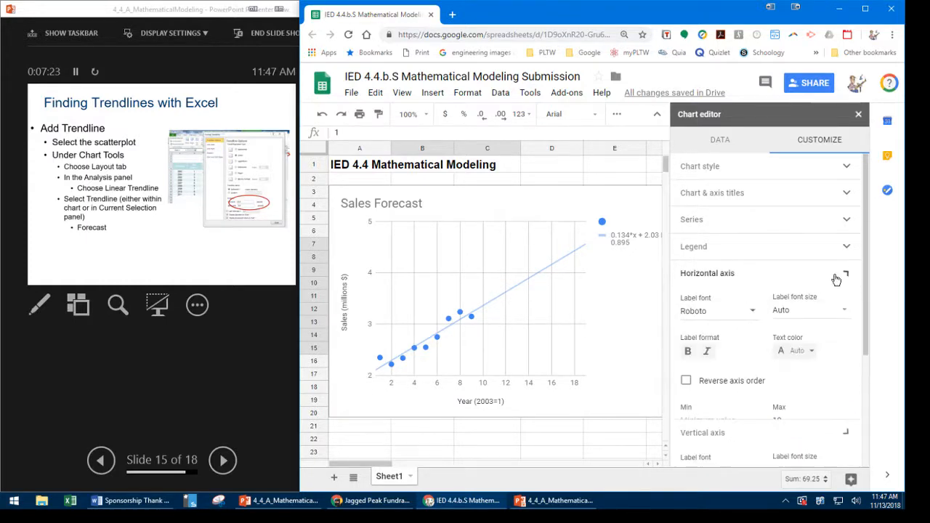
scroll(726, 372, down, 1)
click(727, 372)
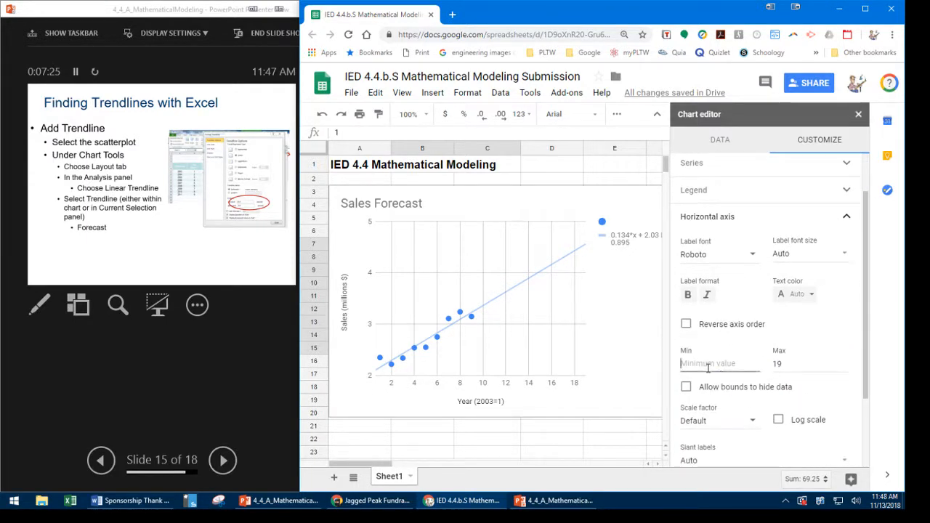
text(0)
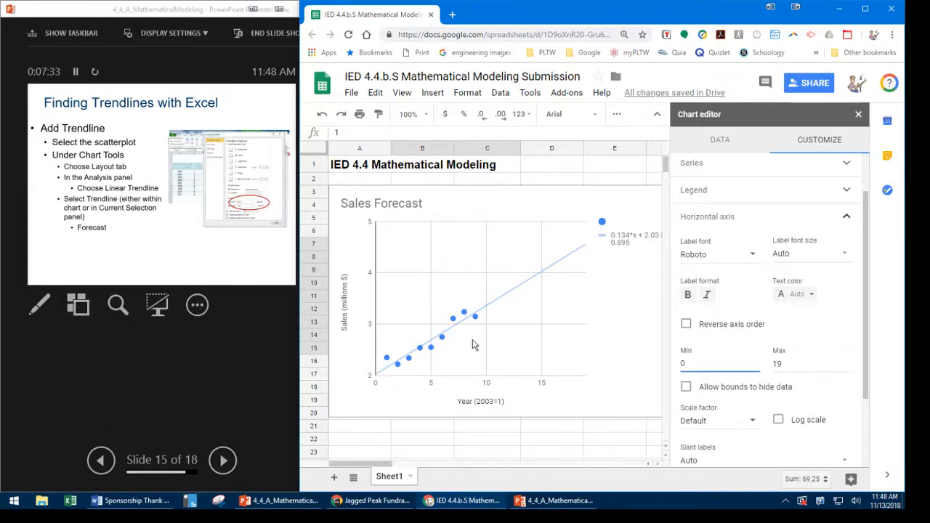
scroll(682, 320, down, 2)
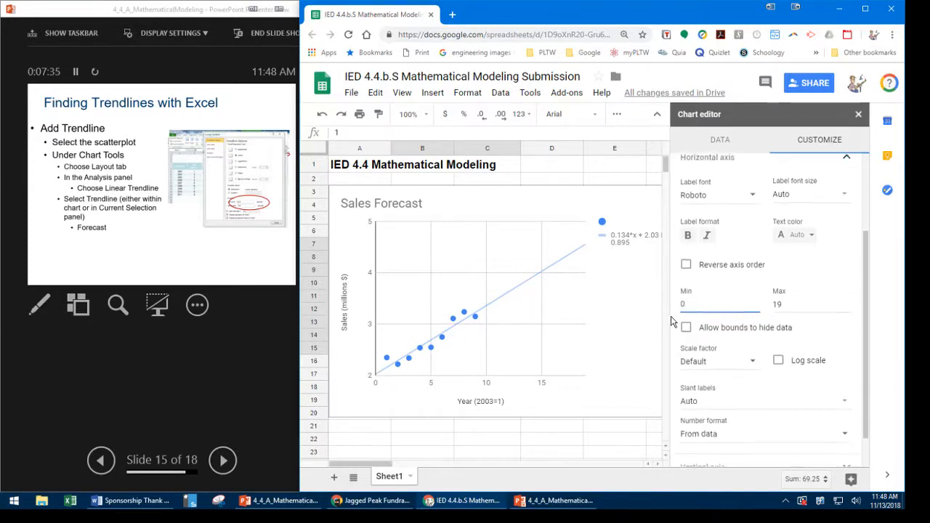
- Switch to the PowerPoint presenter view and advance the trendline slide through its remaining animations to the finished Sales Forecast graph
click(211, 350)
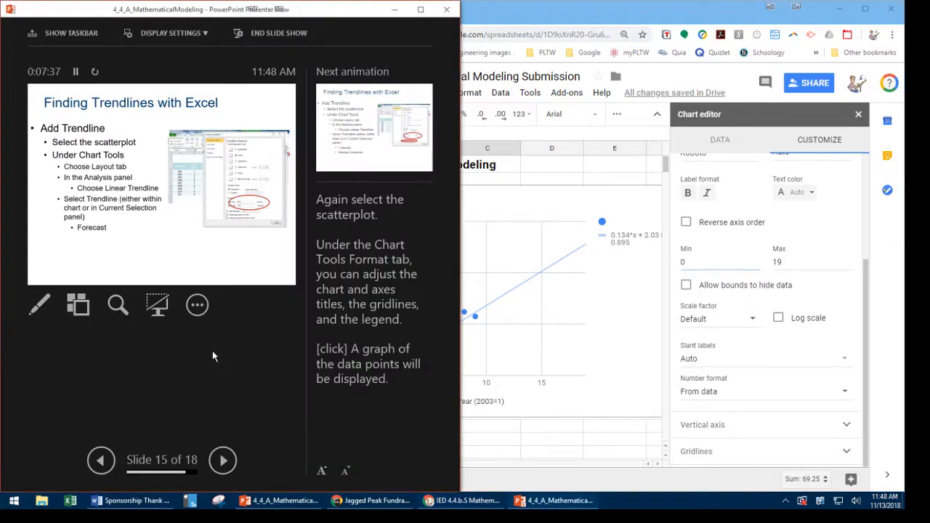
click(222, 461)
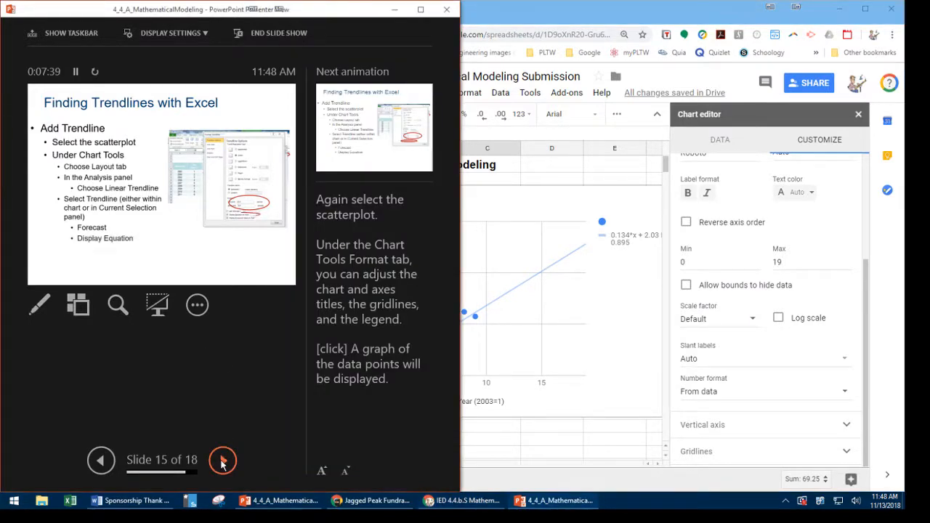
click(223, 460)
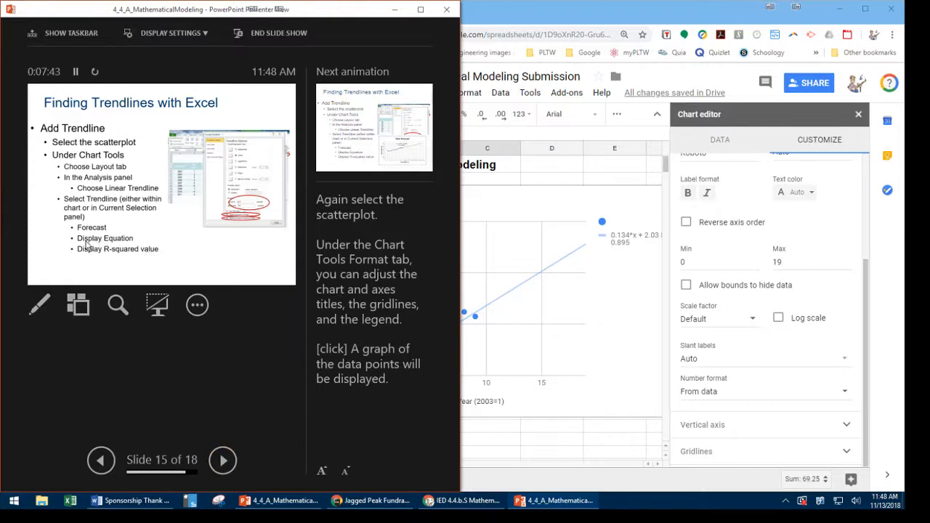
click(222, 461)
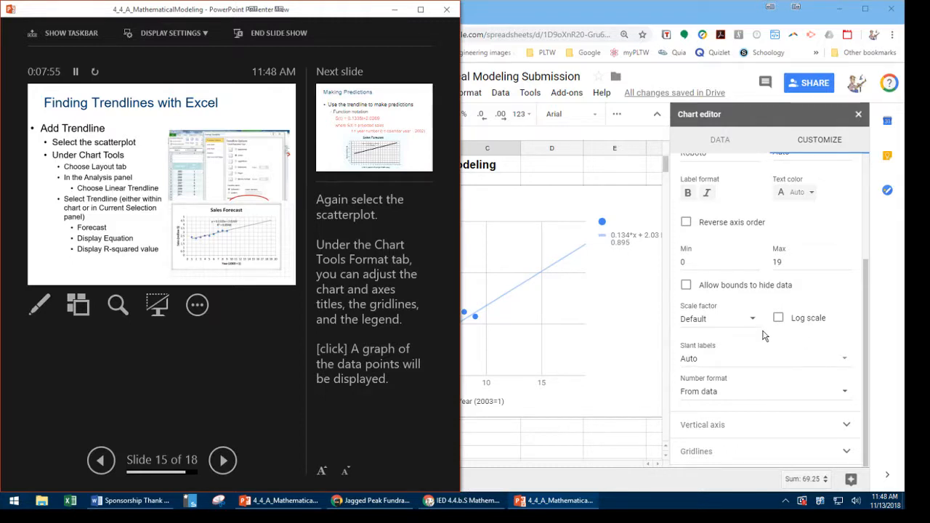
- Set the maximum of the Sales Forecast chart's horizontal axis to 20 in Google Sheets
scroll(763, 336, up, 2)
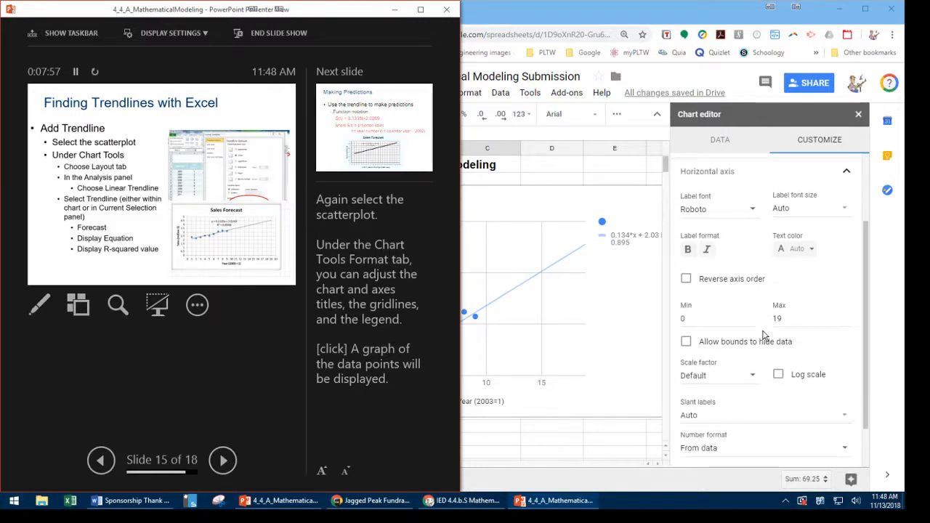
double_click(792, 318)
text(20)
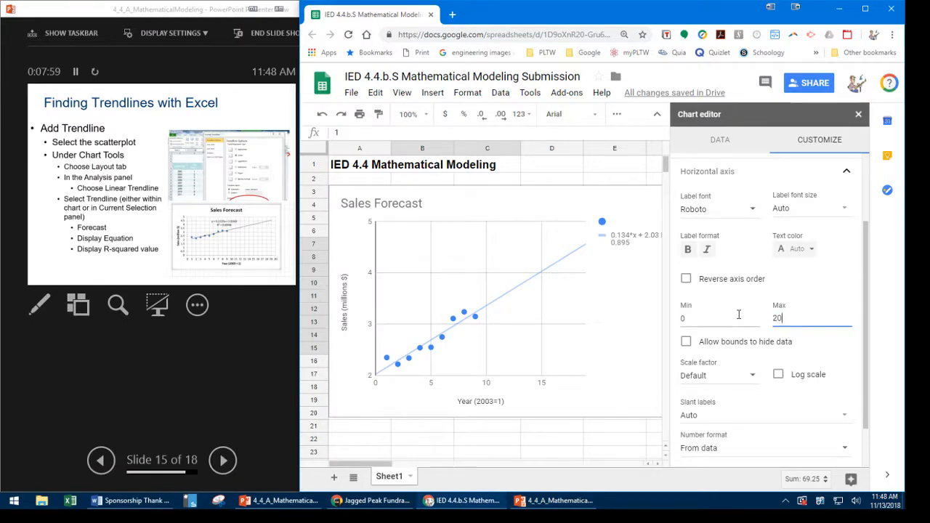
- Preview the Making Predictions slide in the PowerPoint presentation and return to the Finding Trendlines with Excel slide
click(242, 378)
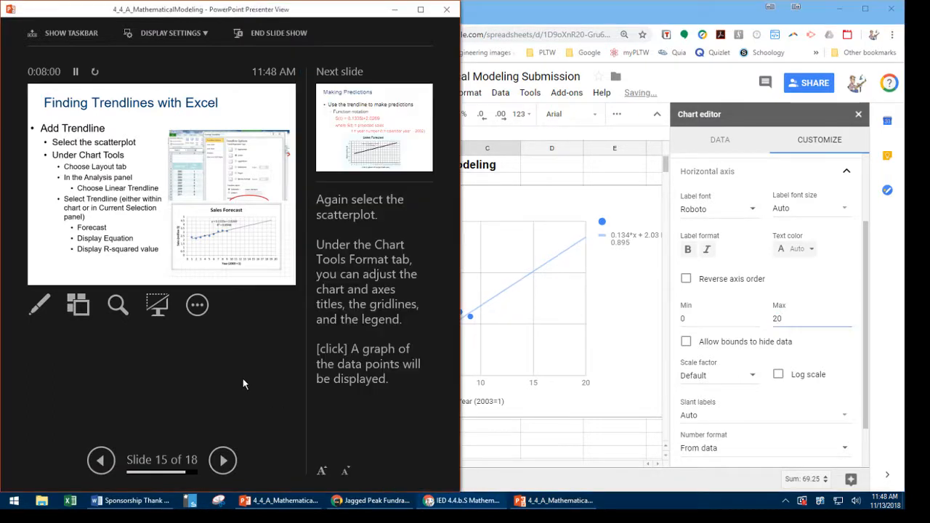
click(223, 460)
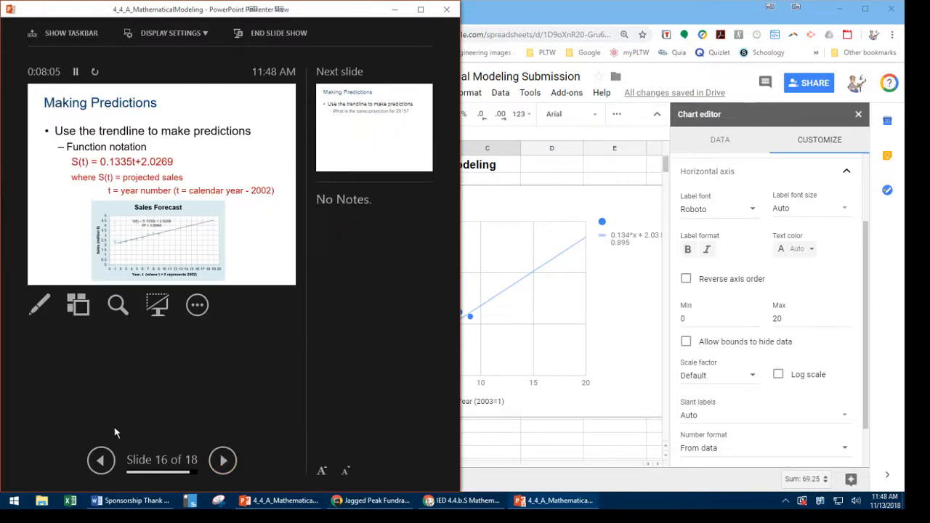
click(101, 460)
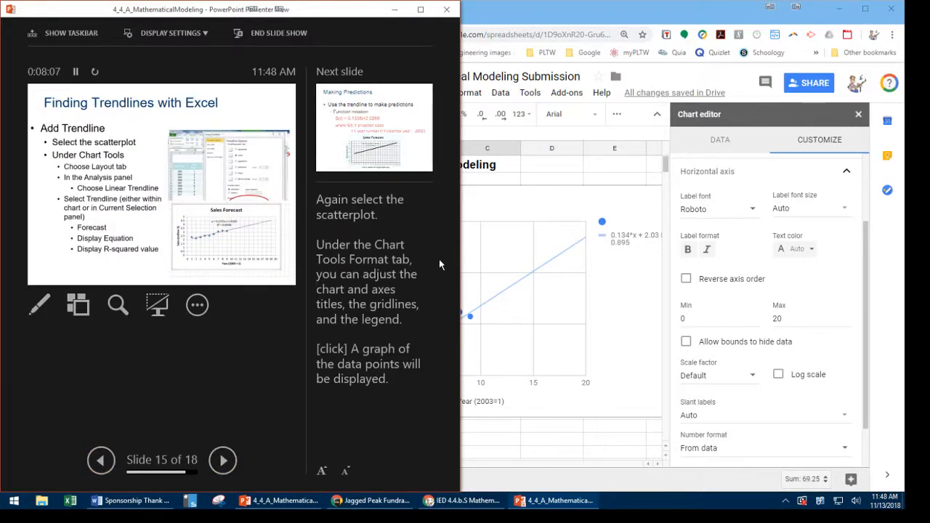